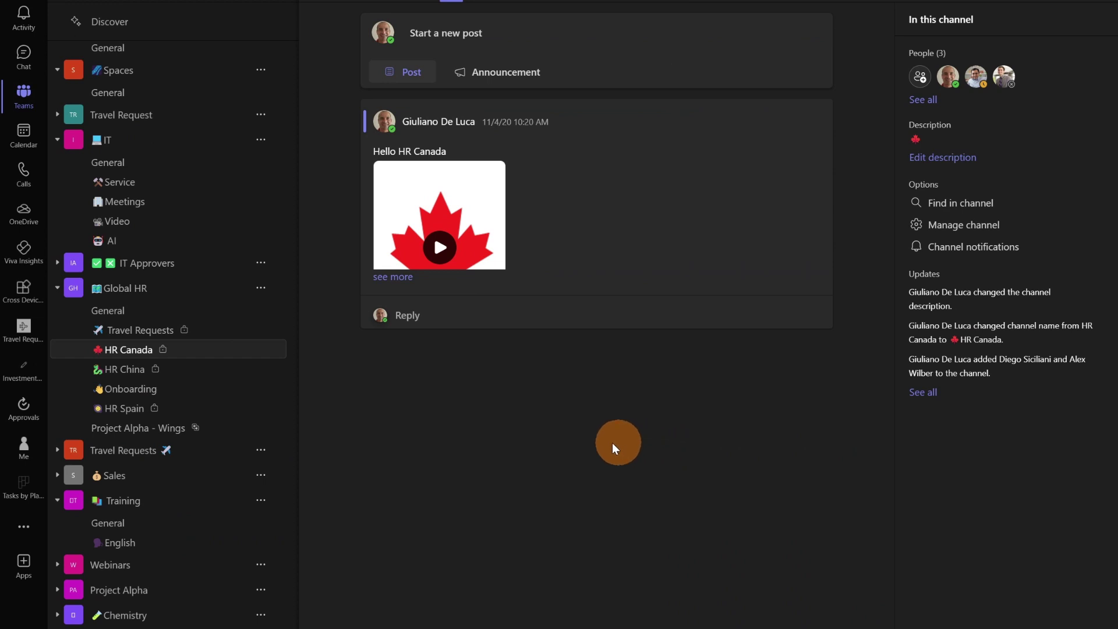
Open the Avatars app from More apps and show the options for adding another avatar.
{"action": "left_click", "coordinate": [23, 528]}
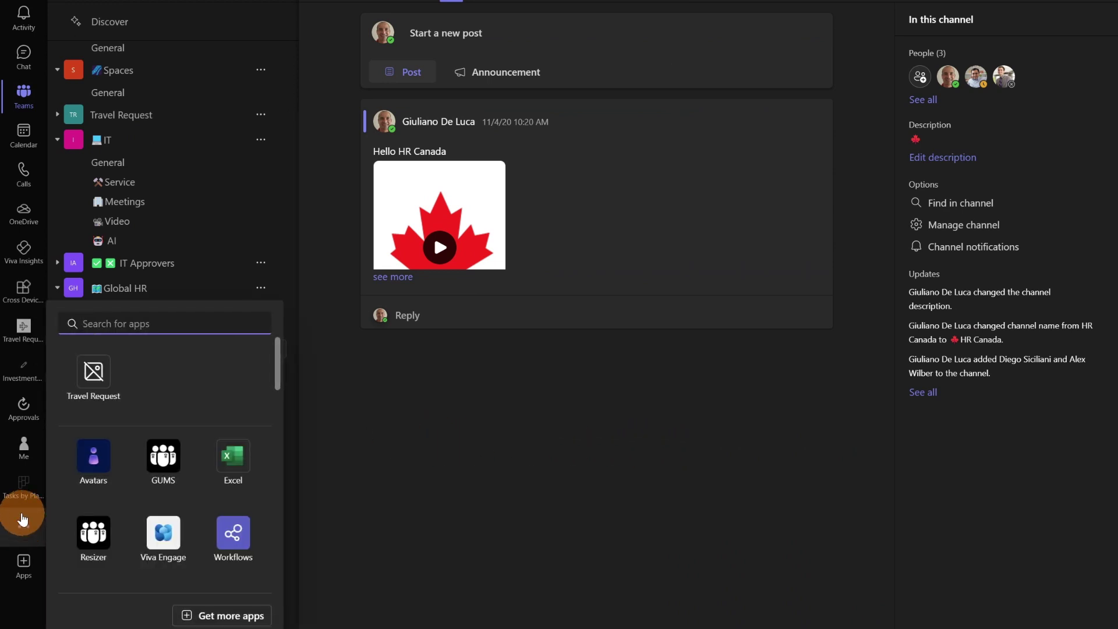
{"action": "left_click", "coordinate": [92, 463]}
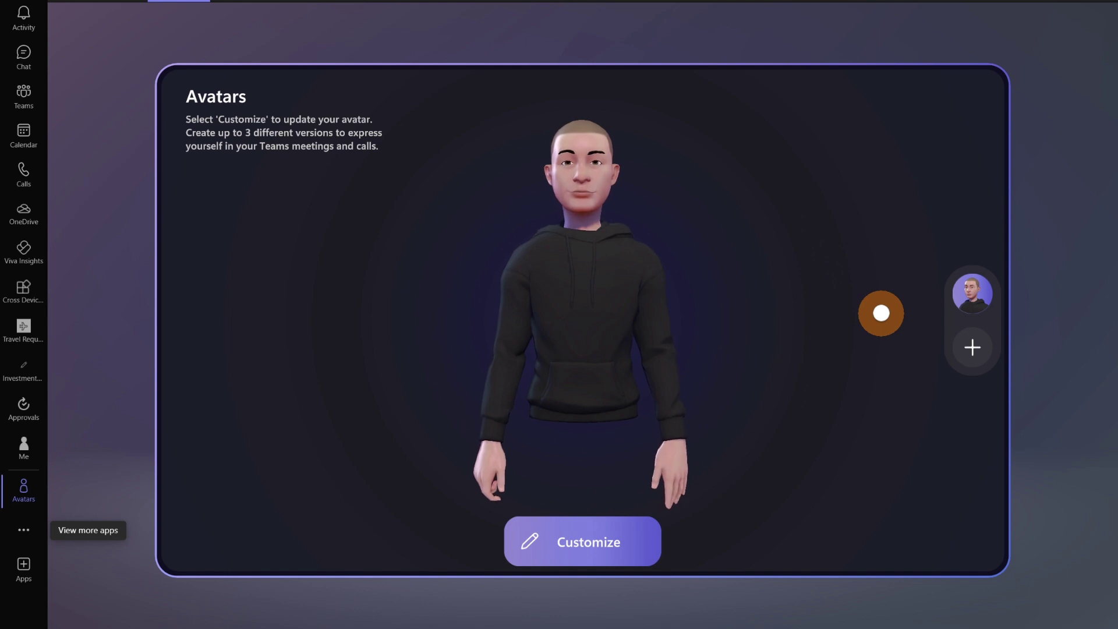
{"action": "left_click", "coordinate": [970, 346]}
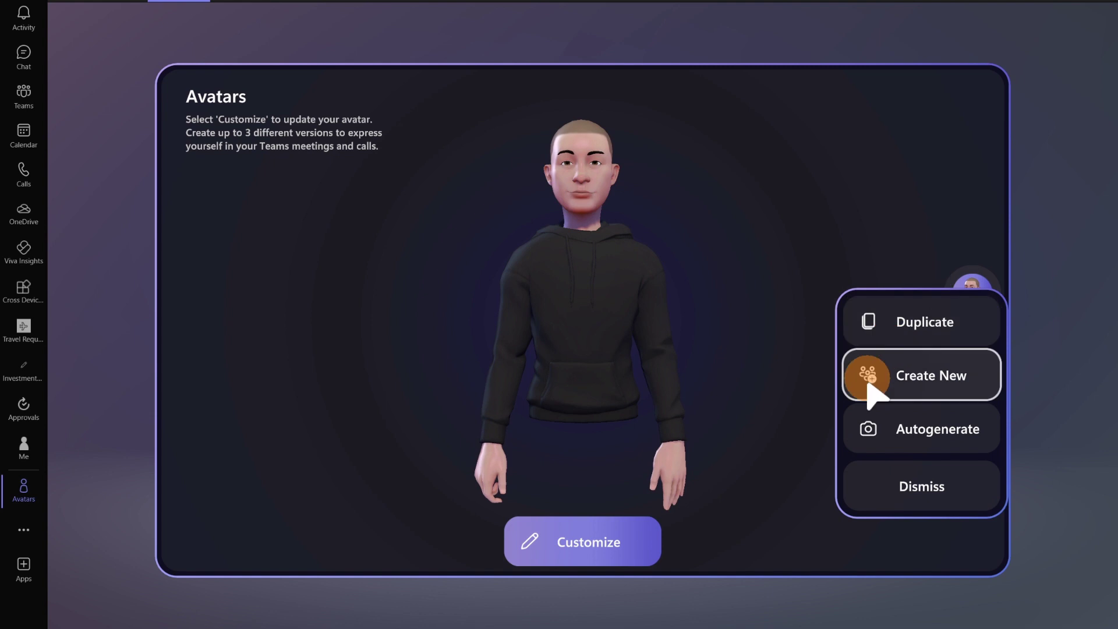
Start an autogenerated avatar and capture a face photo with the webcam.
{"action": "left_click", "coordinate": [930, 441]}
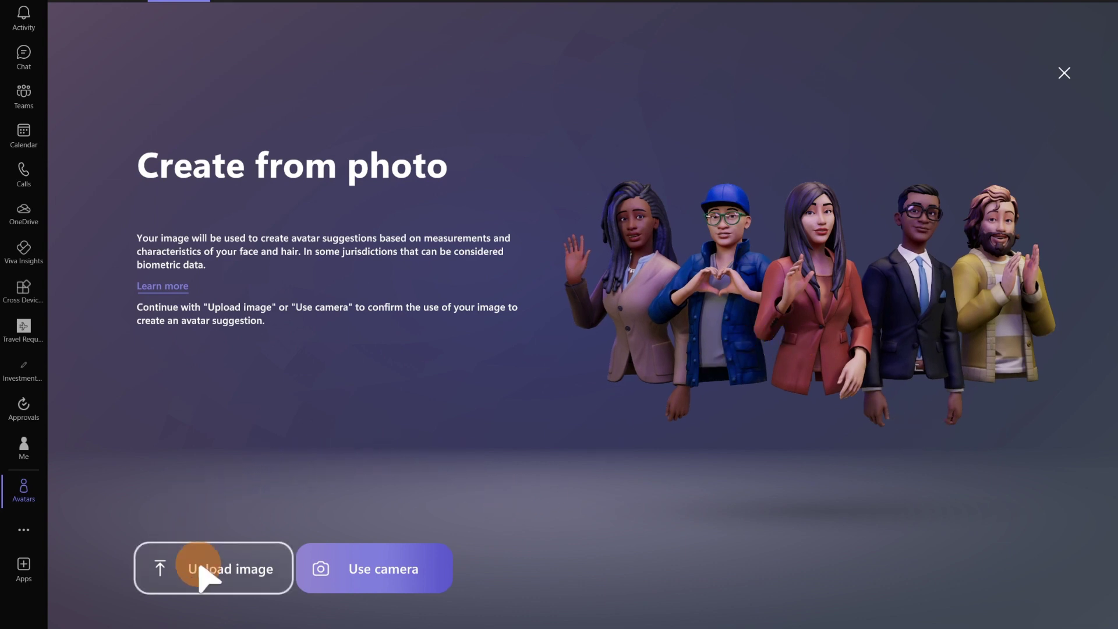
{"action": "left_click", "coordinate": [369, 574]}
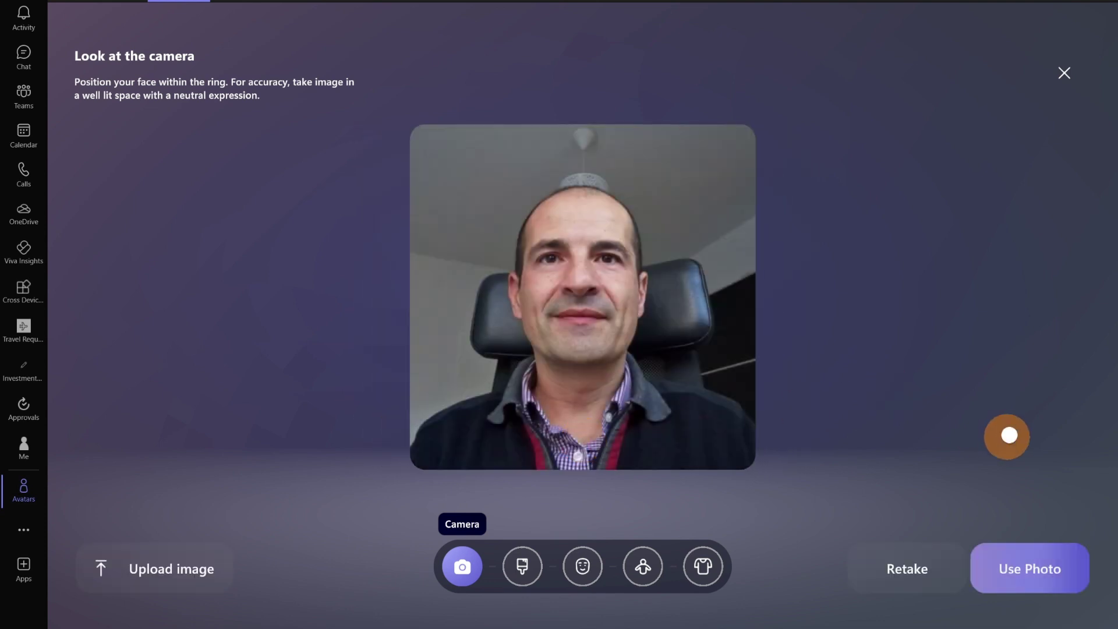
Accept the captured photo and choose the Pink Beige skin tone to get recommended avatars.
{"action": "left_click", "coordinate": [1051, 573]}
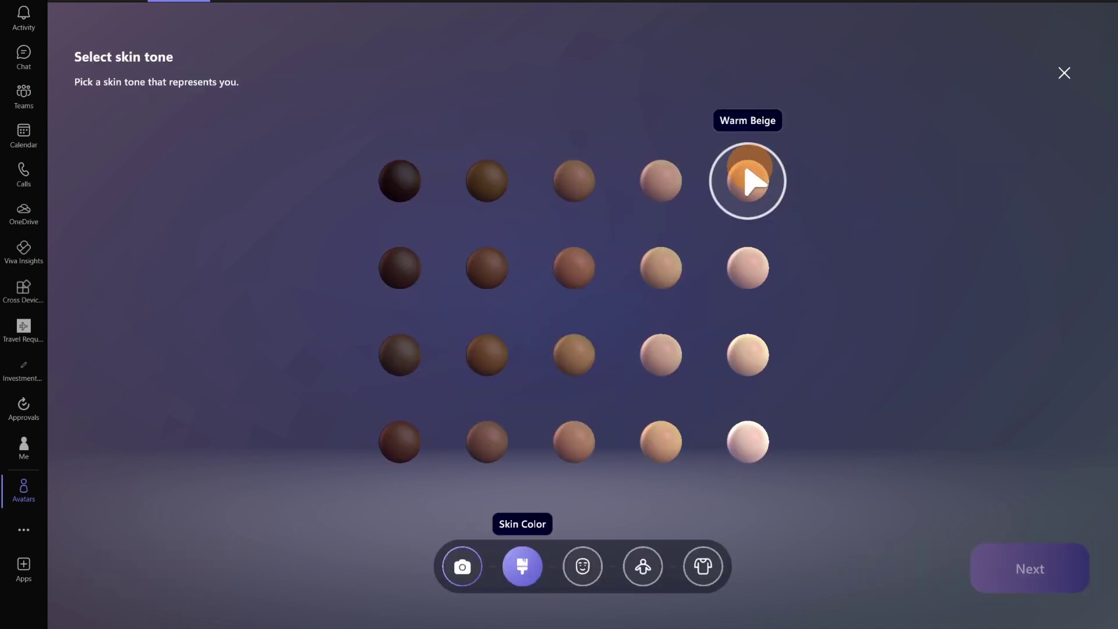
{"action": "left_click", "coordinate": [757, 269]}
{"action": "left_click", "coordinate": [1024, 583]}
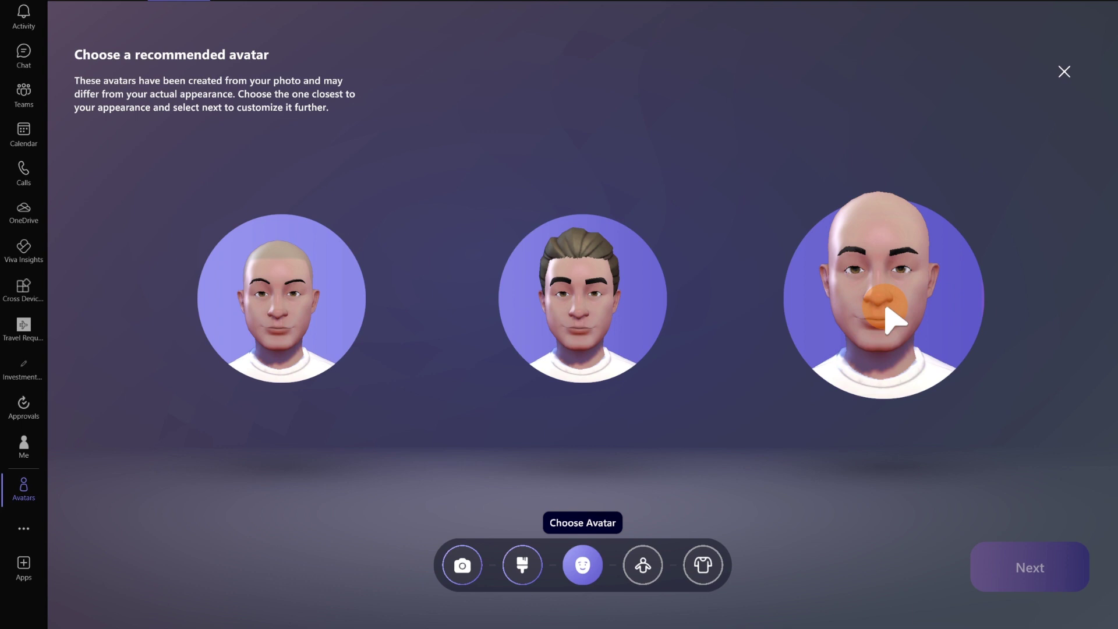
Pick the leftmost recommended face and the centre body shape.
{"action": "left_click", "coordinate": [350, 292]}
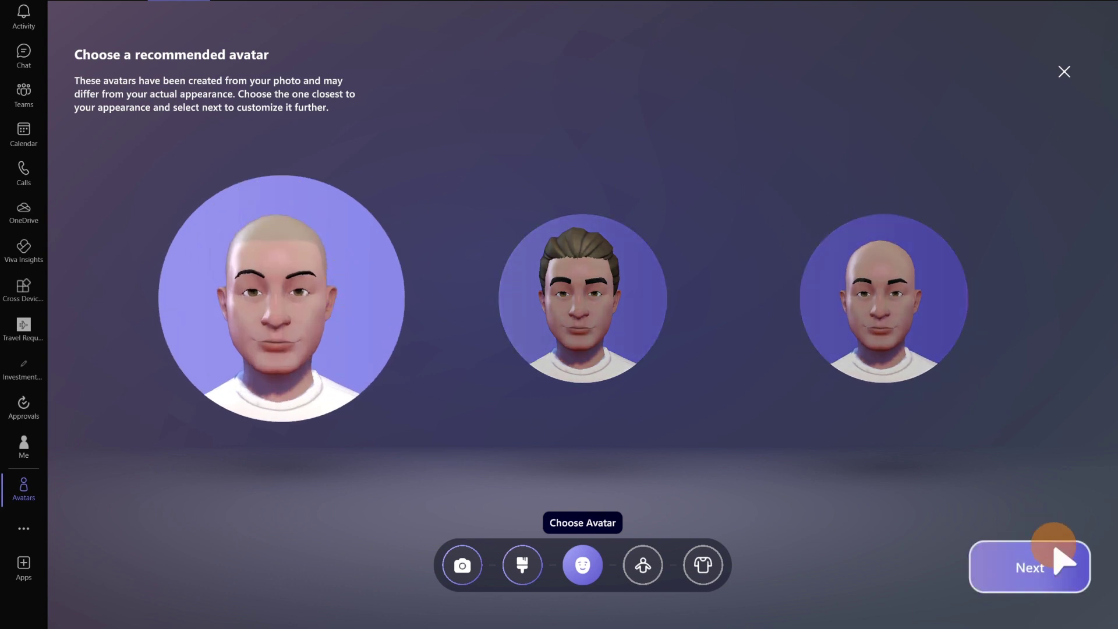
{"action": "left_click", "coordinate": [1055, 573]}
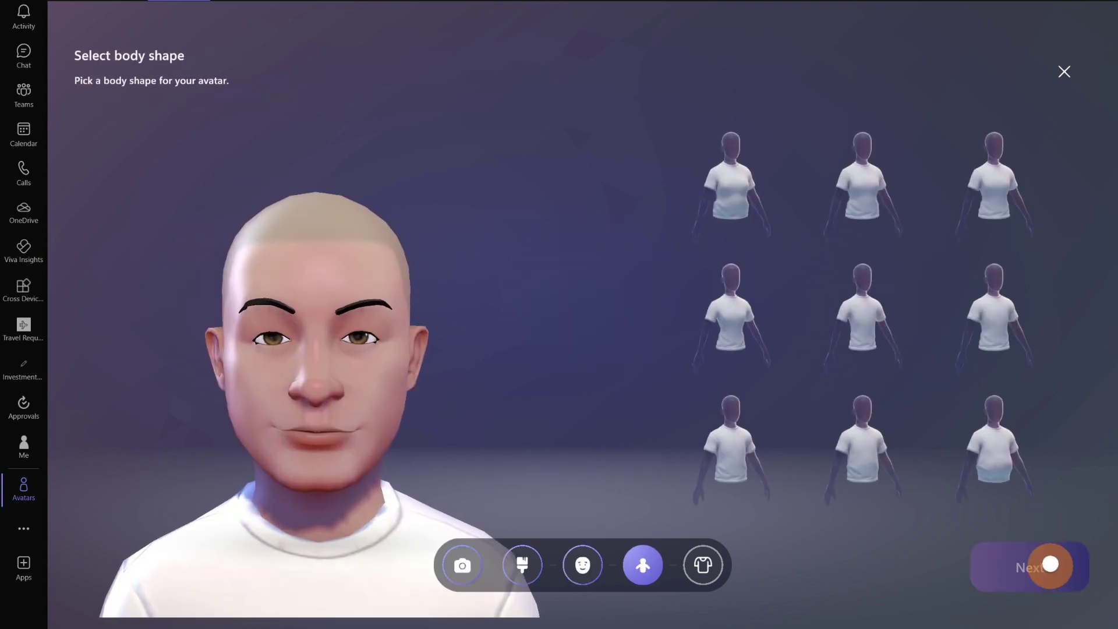
{"action": "left_click", "coordinate": [1002, 324]}
{"action": "left_click", "coordinate": [871, 331]}
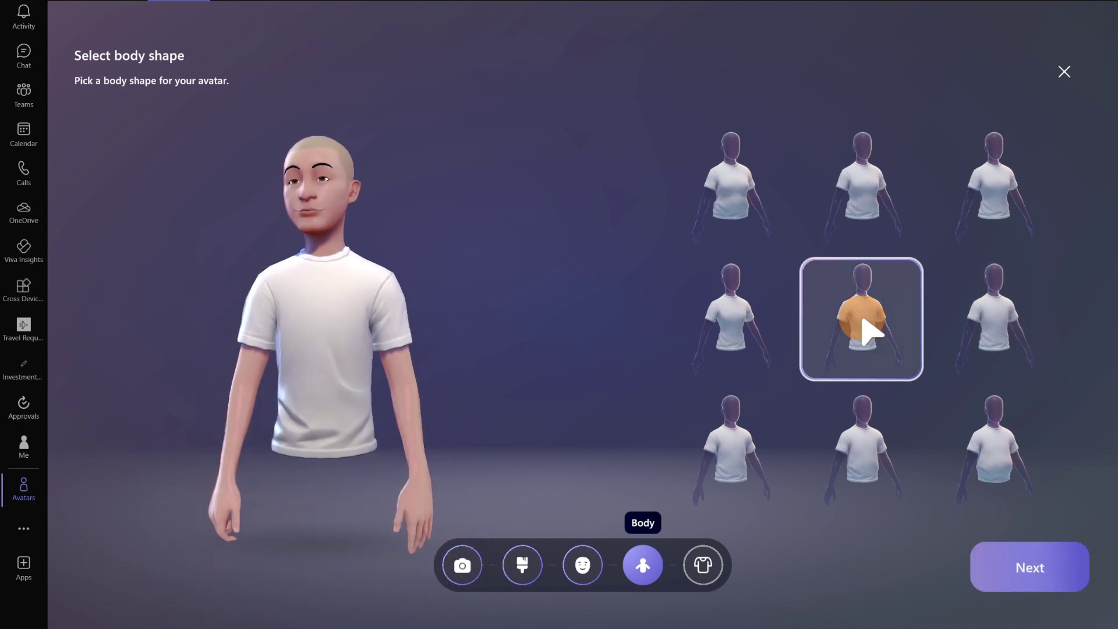
Dress the avatar in the red hoodie outfit and finish the outfit step.
{"action": "left_click", "coordinate": [1008, 566]}
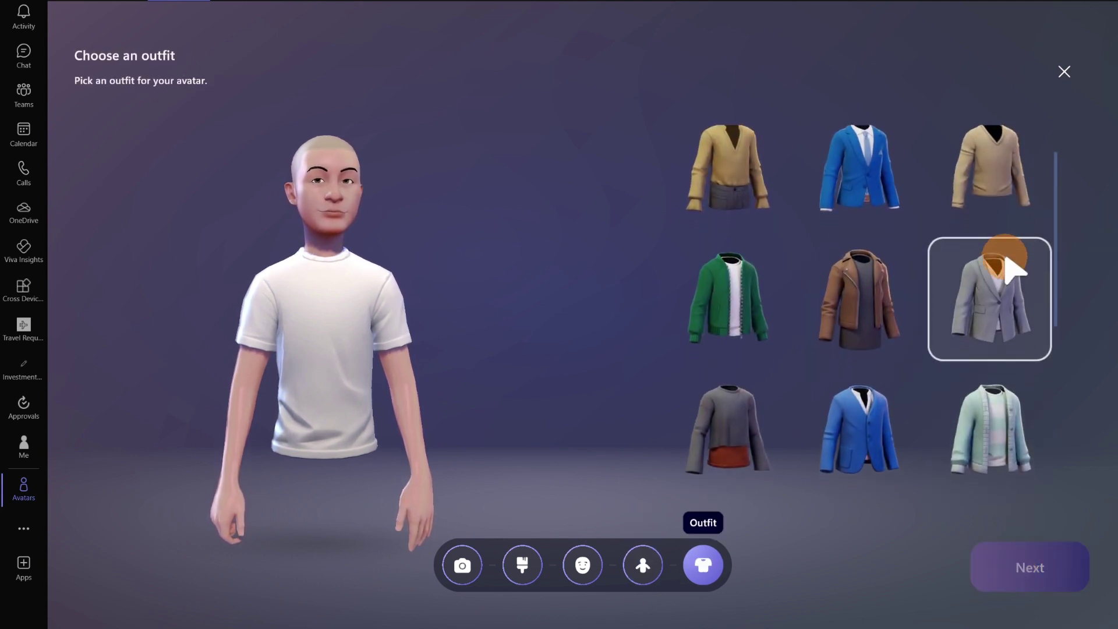
{"action": "scroll", "coordinate": [1063, 256], "scroll_direction": "down", "scroll_amount": 1}
{"action": "left_click_drag", "start_coordinate": [1056, 243], "coordinate": [1056, 406]}
{"action": "left_click", "coordinate": [839, 373]}
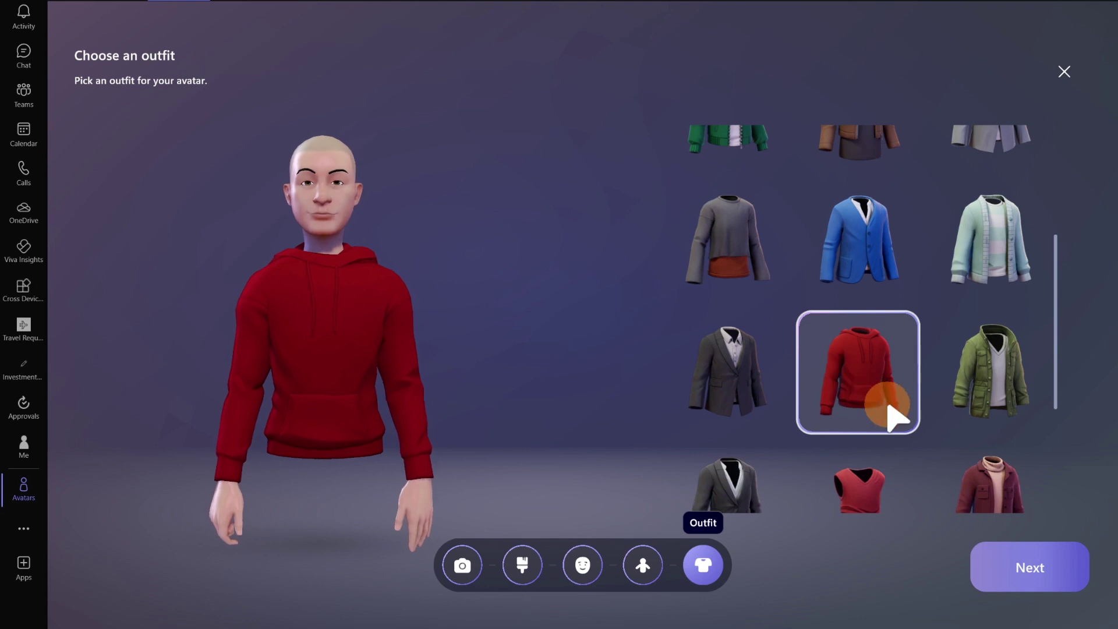
{"action": "left_click", "coordinate": [1028, 568]}
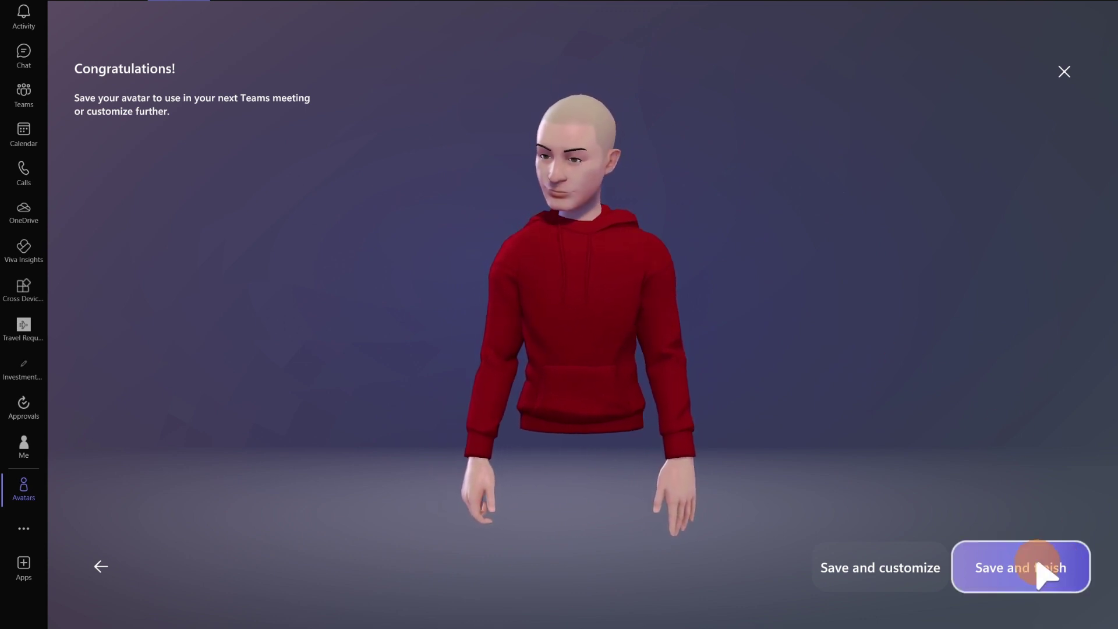
Save and customize the avatar, browsing the Face, Hair, Makeup, Body and Wardrobe tabs.
{"action": "left_click", "coordinate": [911, 571]}
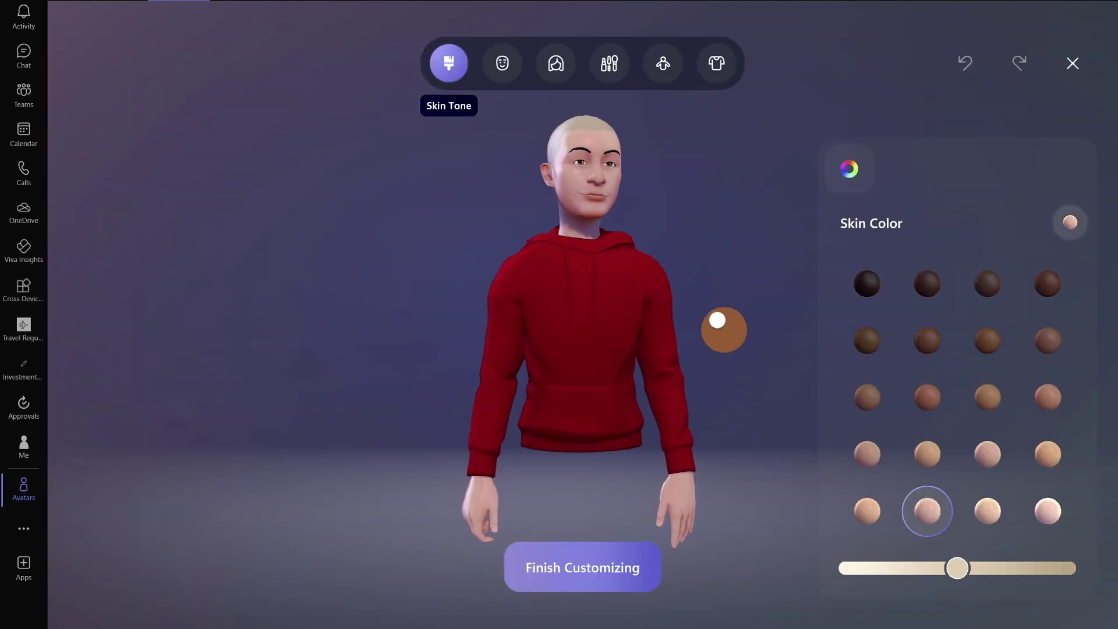
{"action": "left_click", "coordinate": [505, 63]}
{"action": "left_click", "coordinate": [554, 63]}
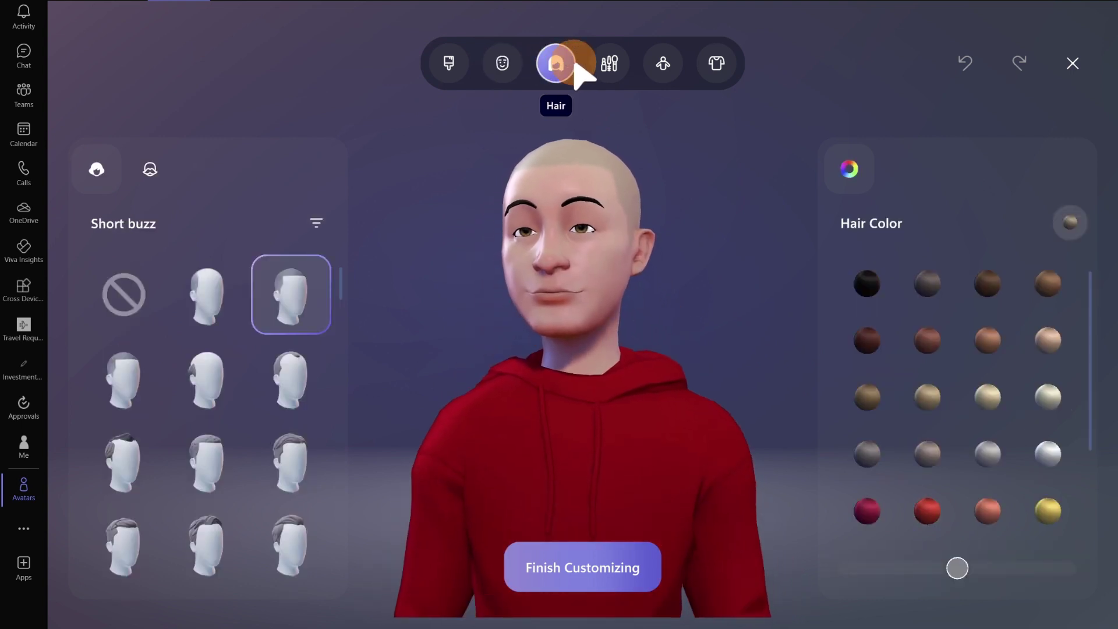
{"action": "left_click", "coordinate": [609, 62]}
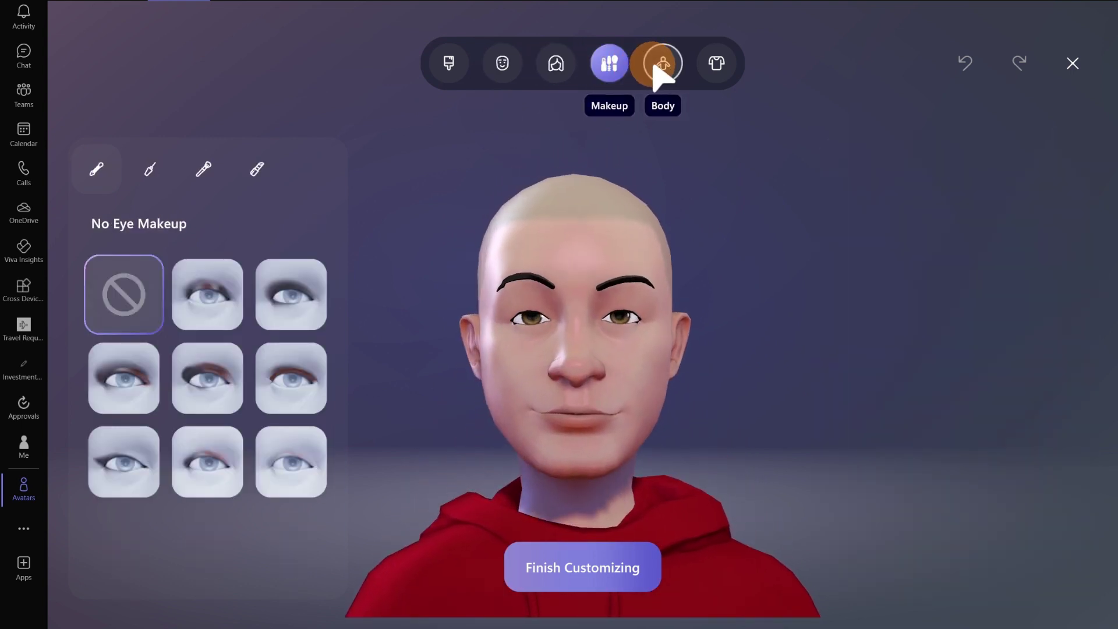
{"action": "left_click", "coordinate": [659, 65]}
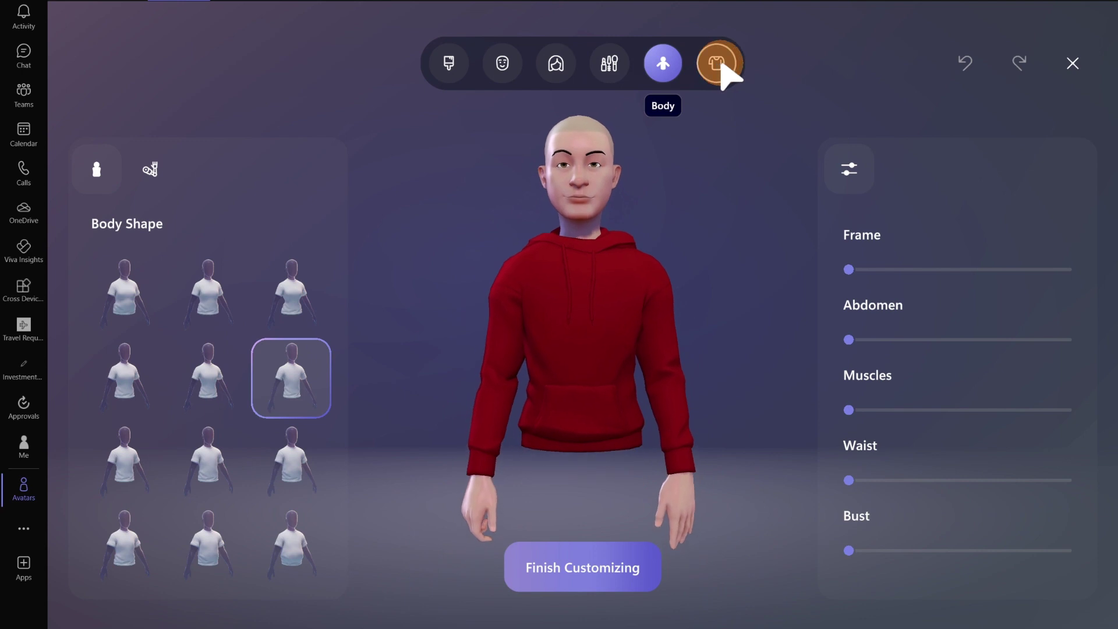
{"action": "left_click", "coordinate": [719, 64]}
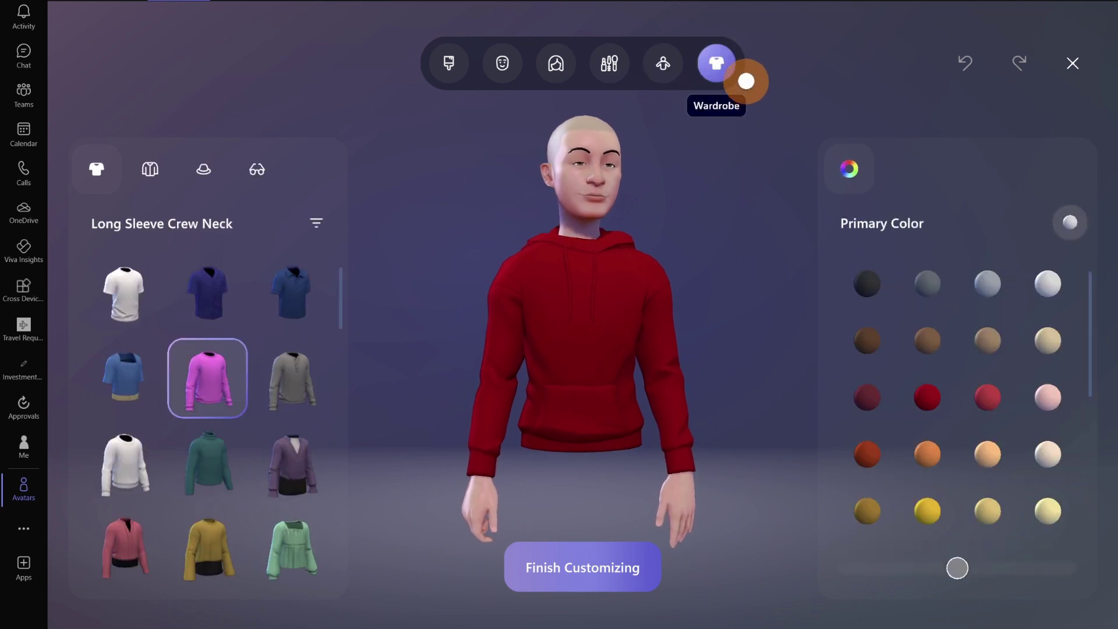
Try a short-sleeve button-up shirt and remove the hoodie outer layer.
{"action": "left_click", "coordinate": [211, 292]}
{"action": "left_click", "coordinate": [152, 170]}
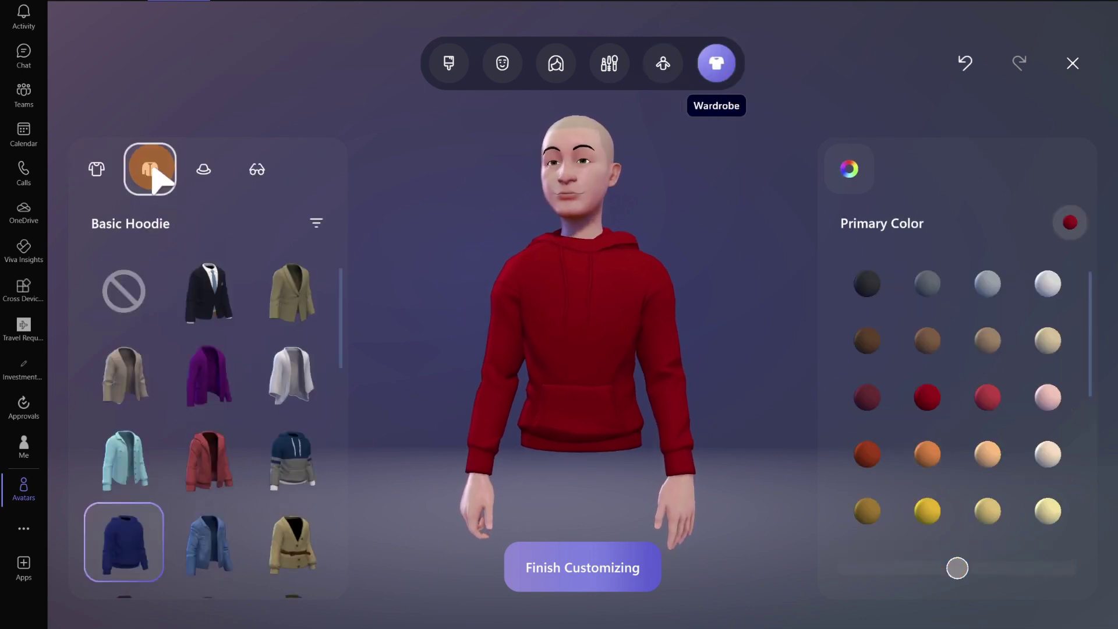
{"action": "left_click", "coordinate": [127, 293]}
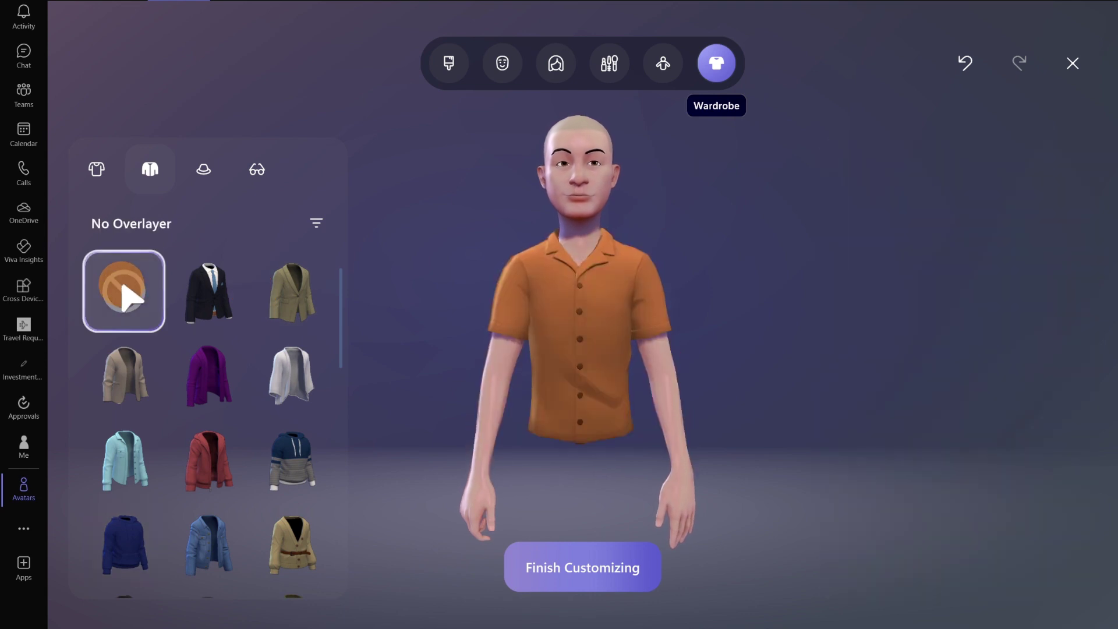
{"action": "left_click", "coordinate": [192, 302]}
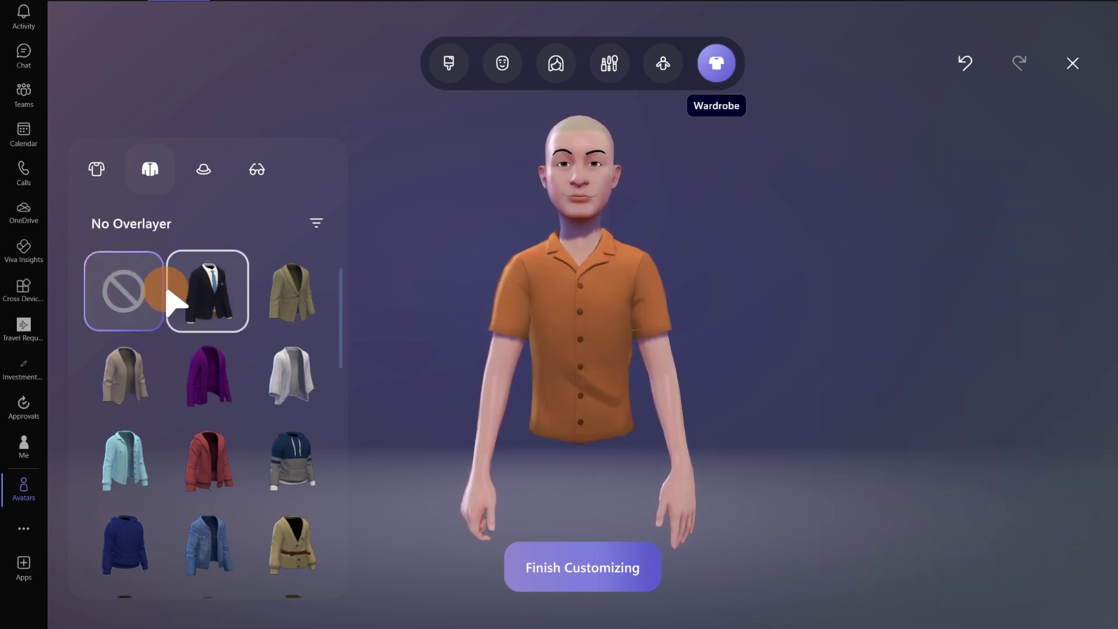
{"action": "left_click", "coordinate": [204, 289]}
{"action": "left_click", "coordinate": [121, 291]}
Put on a Long Sleeve Henley in Light Gray, then Ivory White, and finish customizing.
{"action": "left_click", "coordinate": [149, 169]}
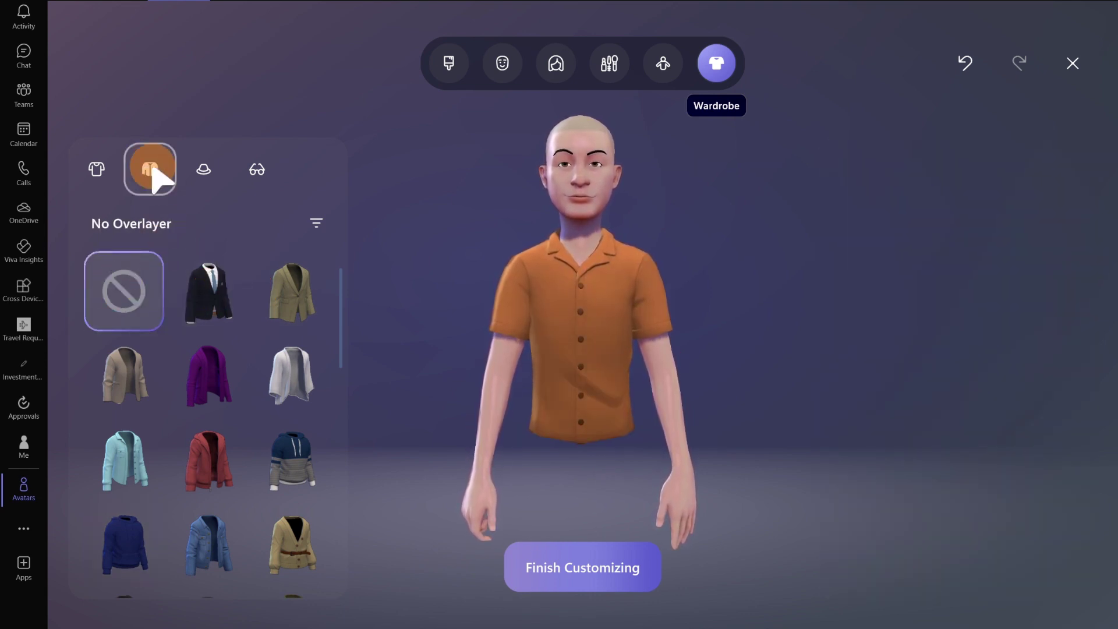
{"action": "left_click", "coordinate": [100, 170]}
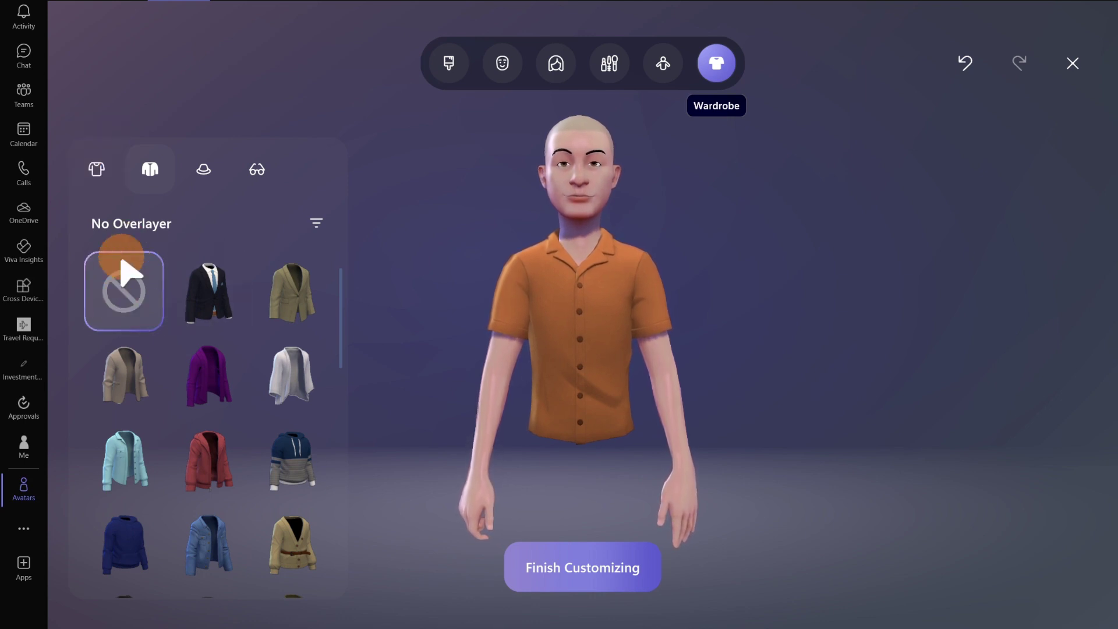
{"action": "left_click", "coordinate": [97, 169]}
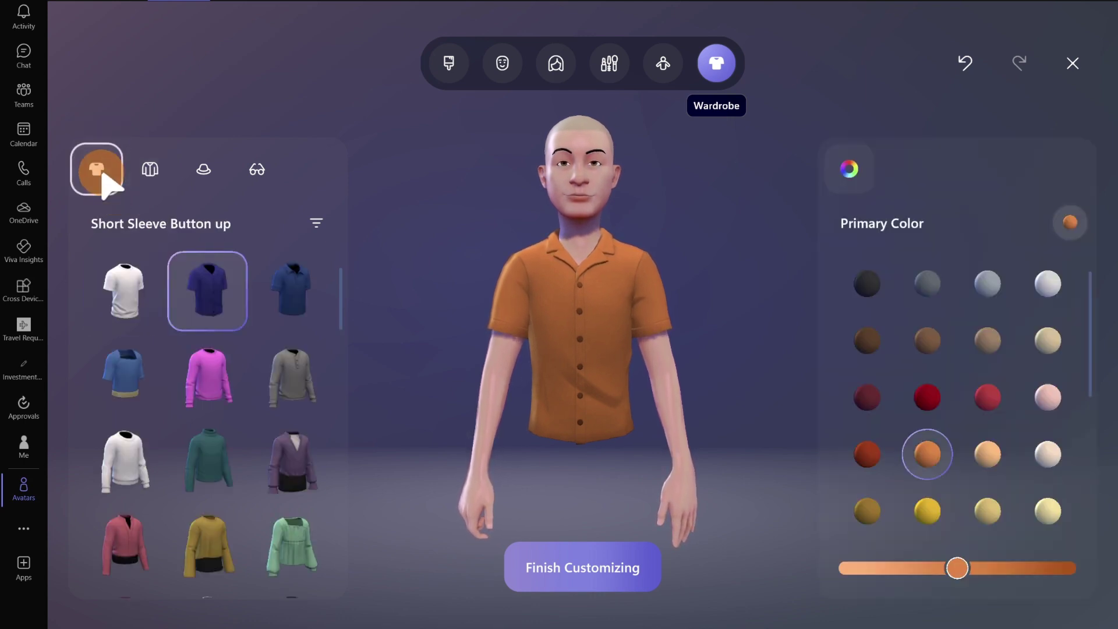
{"action": "left_click", "coordinate": [300, 402]}
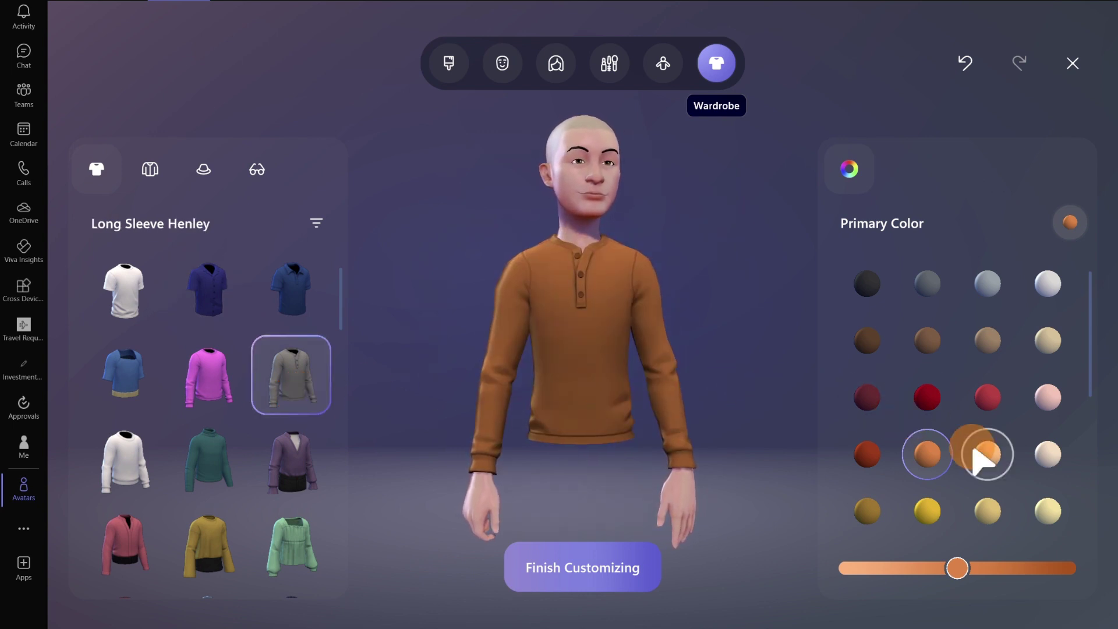
{"action": "left_click", "coordinate": [989, 286]}
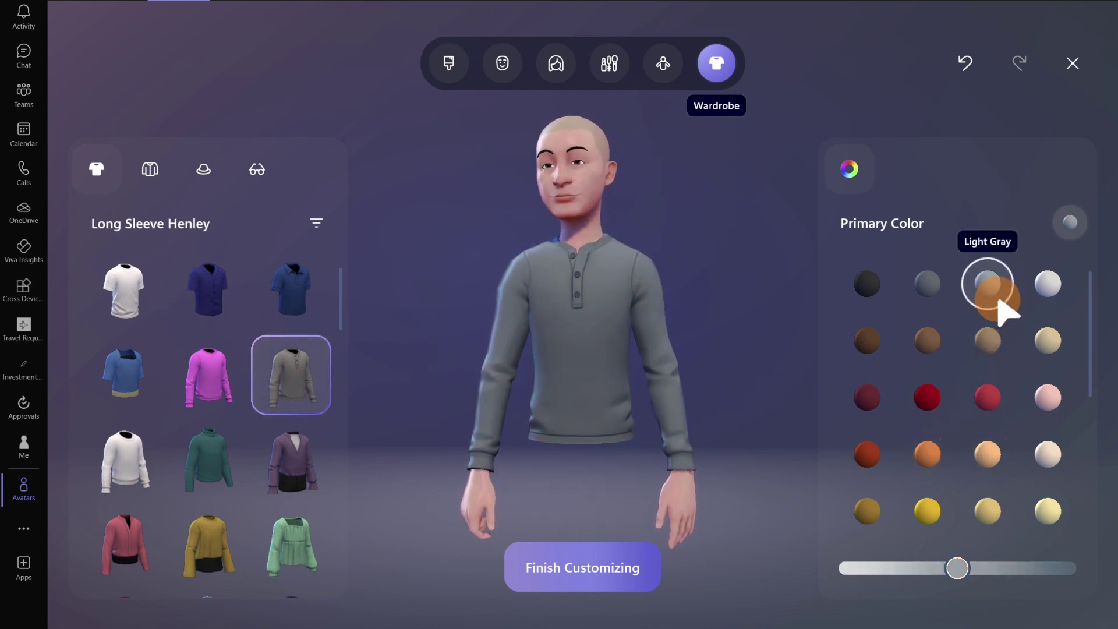
{"action": "left_click", "coordinate": [1051, 292]}
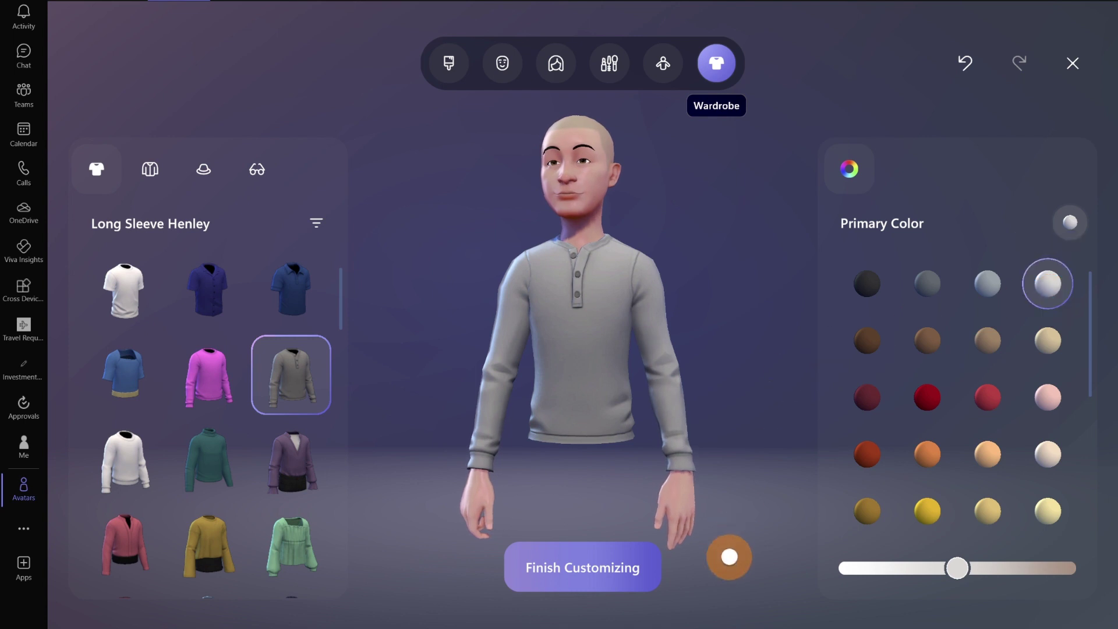
{"action": "left_click", "coordinate": [618, 582]}
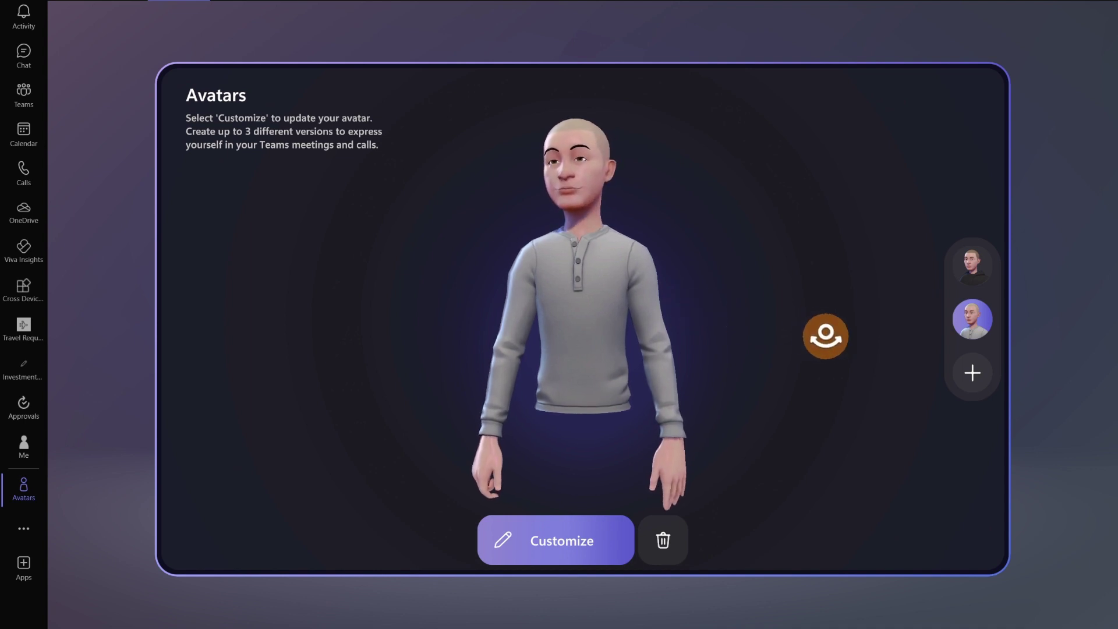
Start another autogenerated avatar via Upload image and accept the image requirements.
{"action": "left_click", "coordinate": [973, 373]}
{"action": "left_click", "coordinate": [957, 400]}
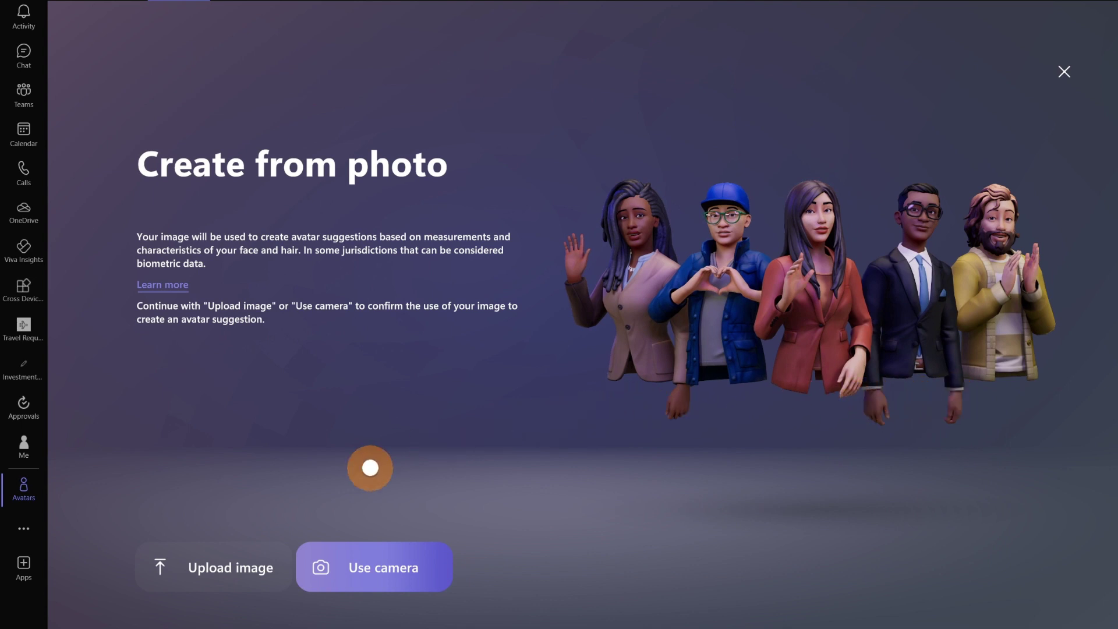
{"action": "left_click", "coordinate": [233, 570]}
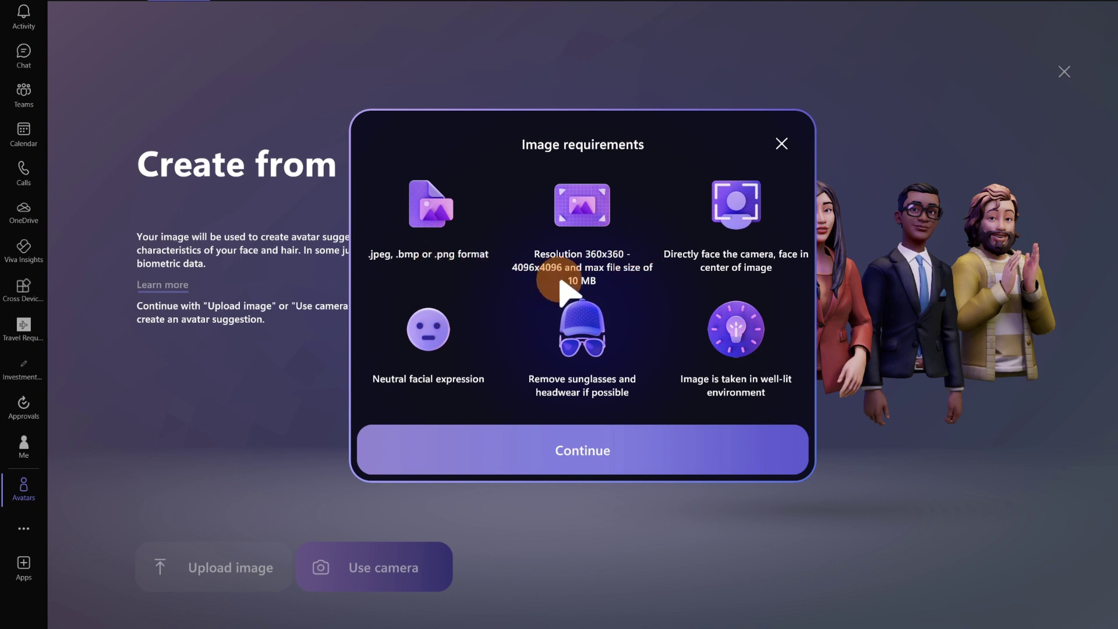
{"action": "left_click", "coordinate": [636, 444]}
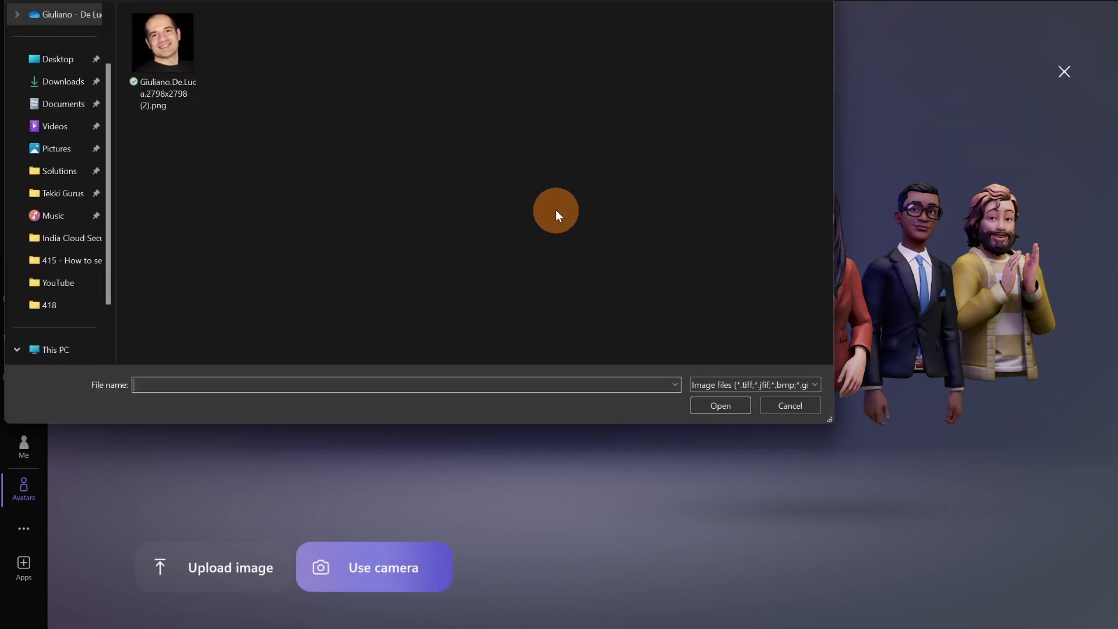
Upload the portrait PNG file and accept it with Use Photo.
{"action": "left_click", "coordinate": [173, 55]}
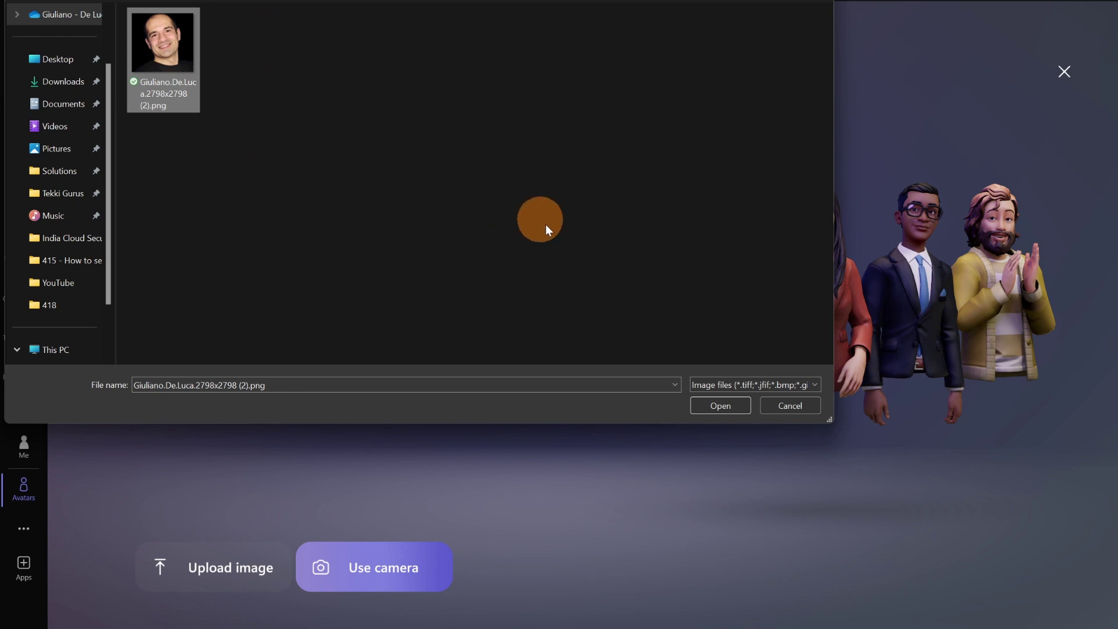
{"action": "left_click", "coordinate": [720, 406]}
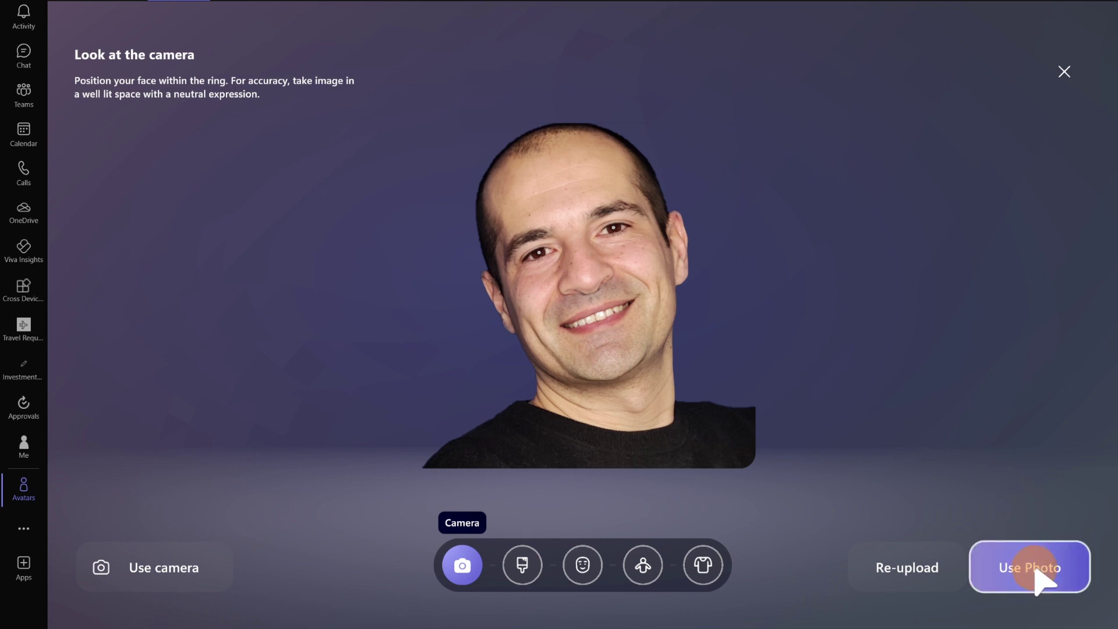
{"action": "left_click", "coordinate": [1036, 575]}
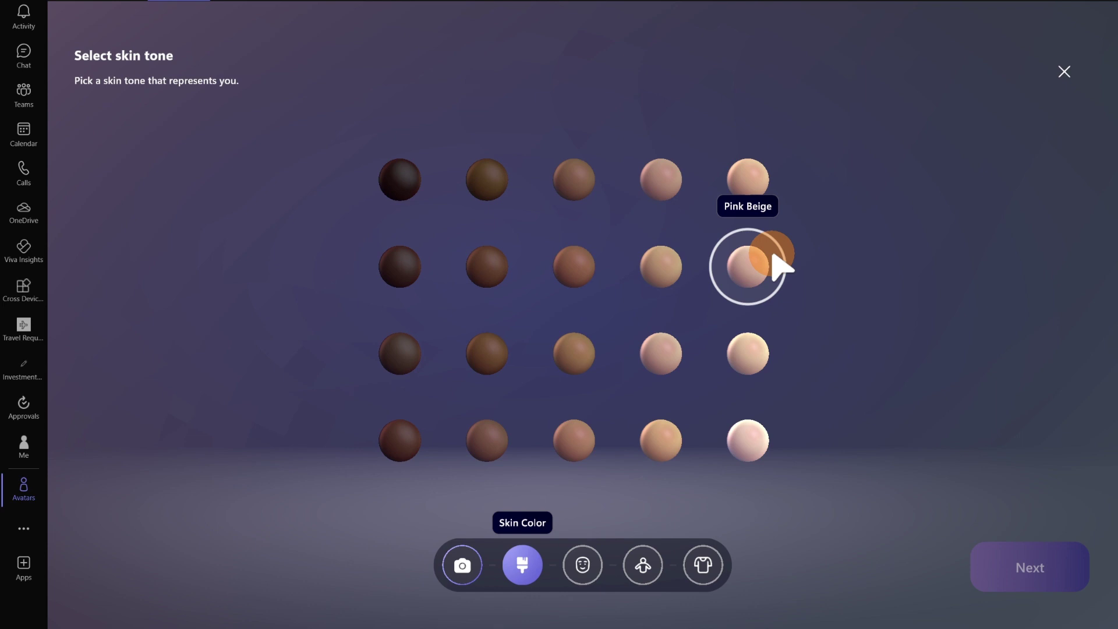
Choose Pink Beige skin and pick the right-hand, short-haired recommended face.
{"action": "left_click", "coordinate": [765, 279]}
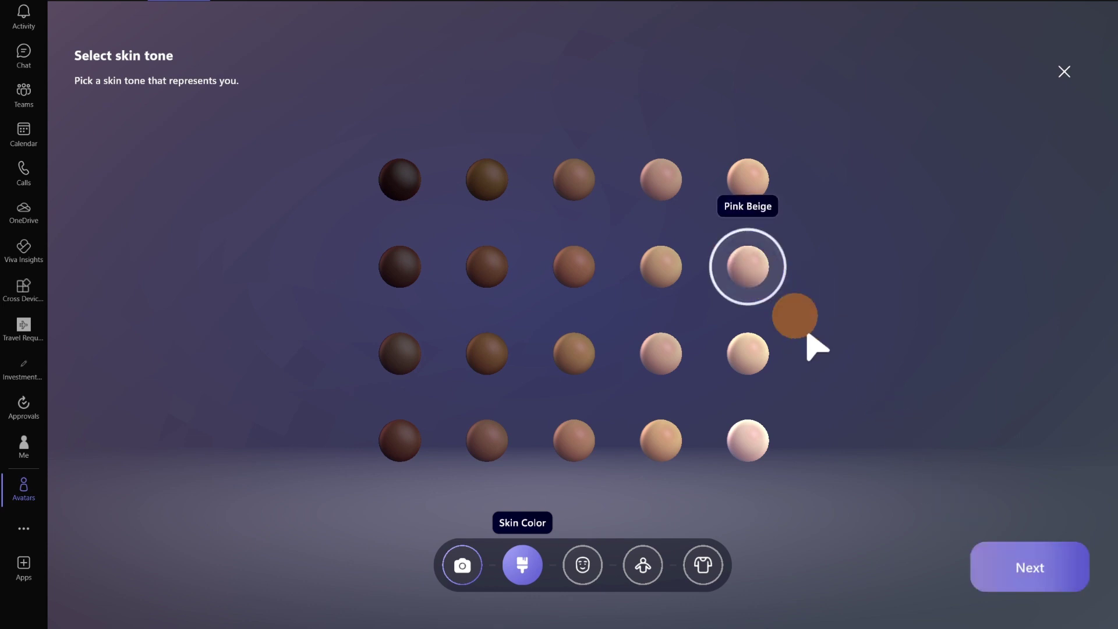
{"action": "left_click", "coordinate": [1036, 569]}
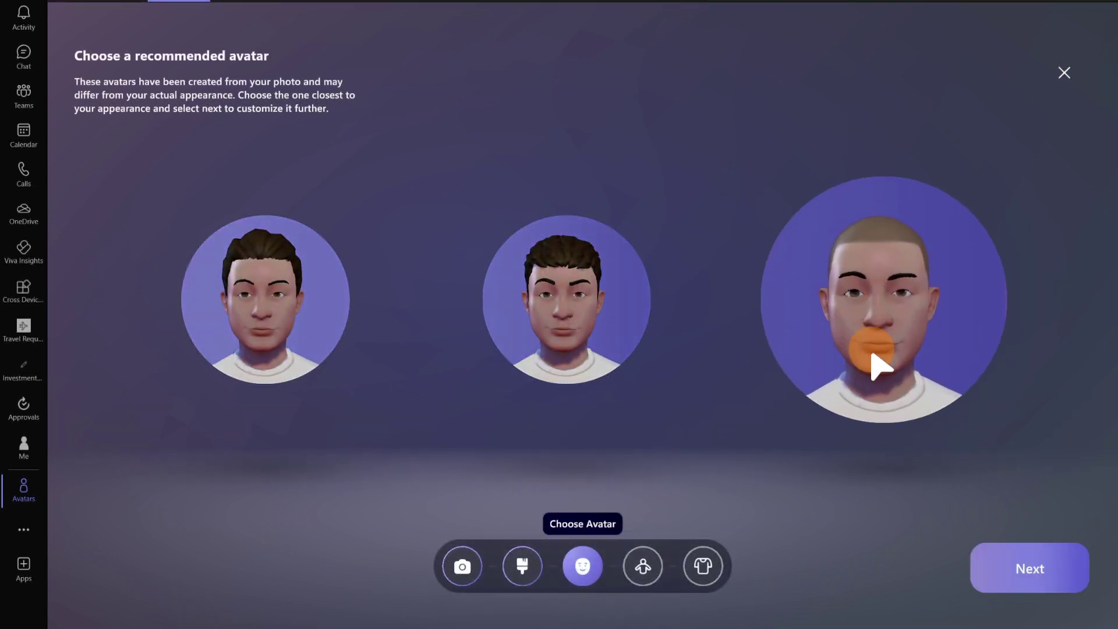
{"action": "left_click", "coordinate": [957, 453]}
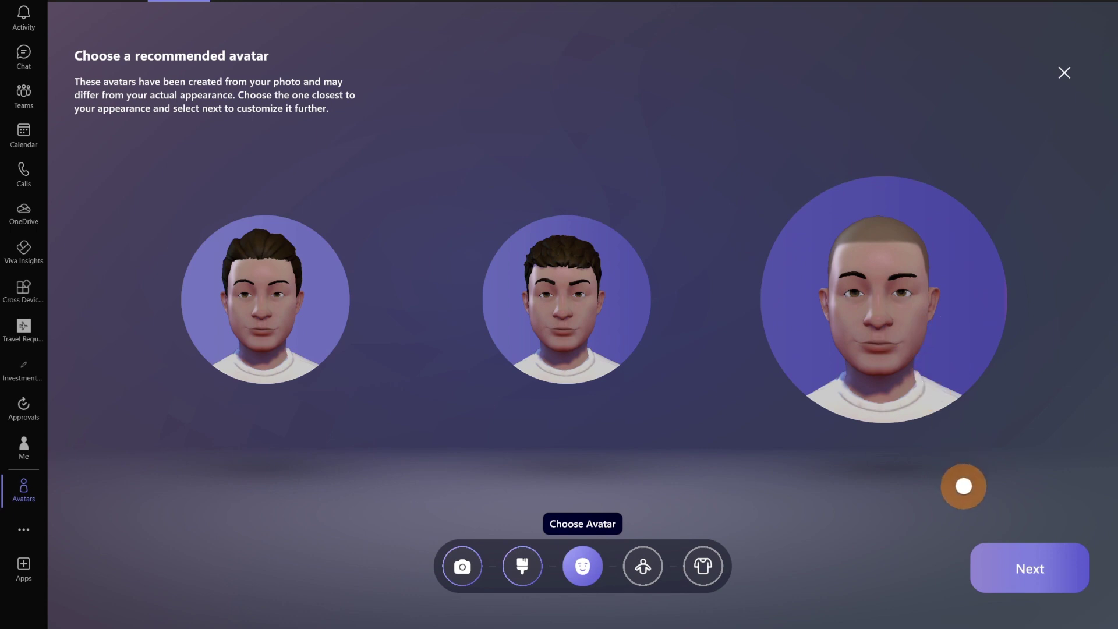
Give the avatar the middle body shape and the light blue button-up shirt outfit.
{"action": "left_click", "coordinate": [1030, 569]}
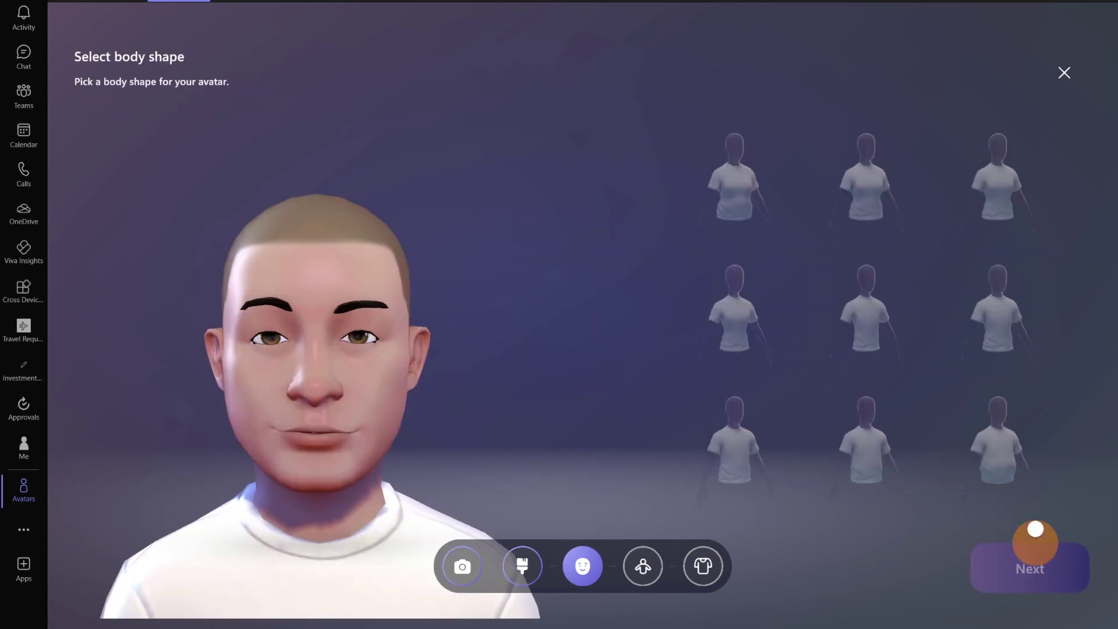
{"action": "left_click", "coordinate": [879, 334]}
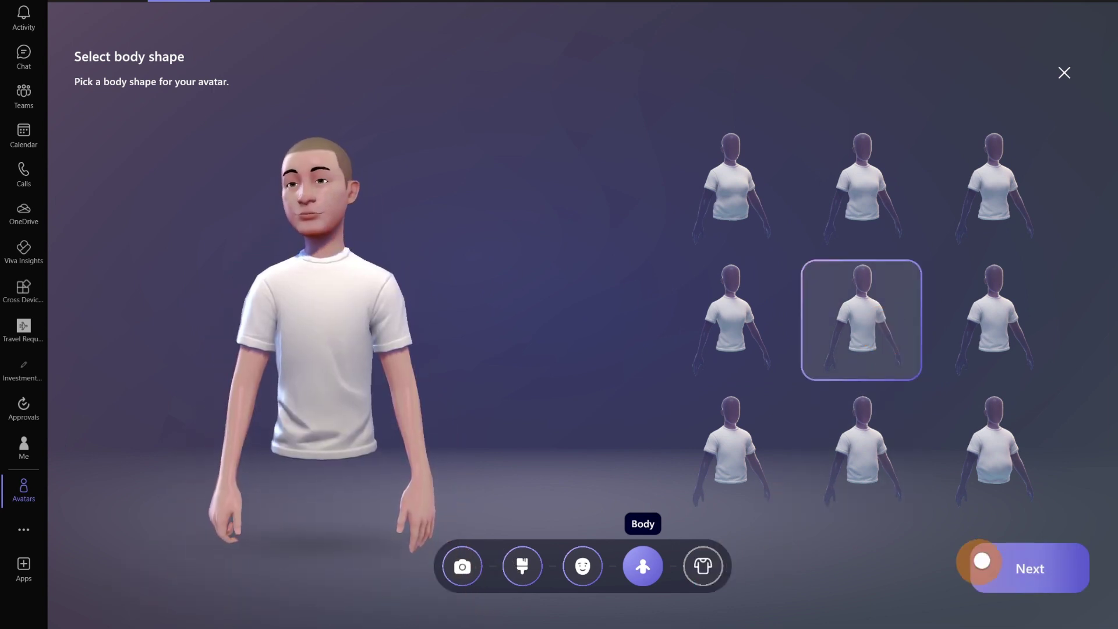
{"action": "left_click", "coordinate": [1016, 568]}
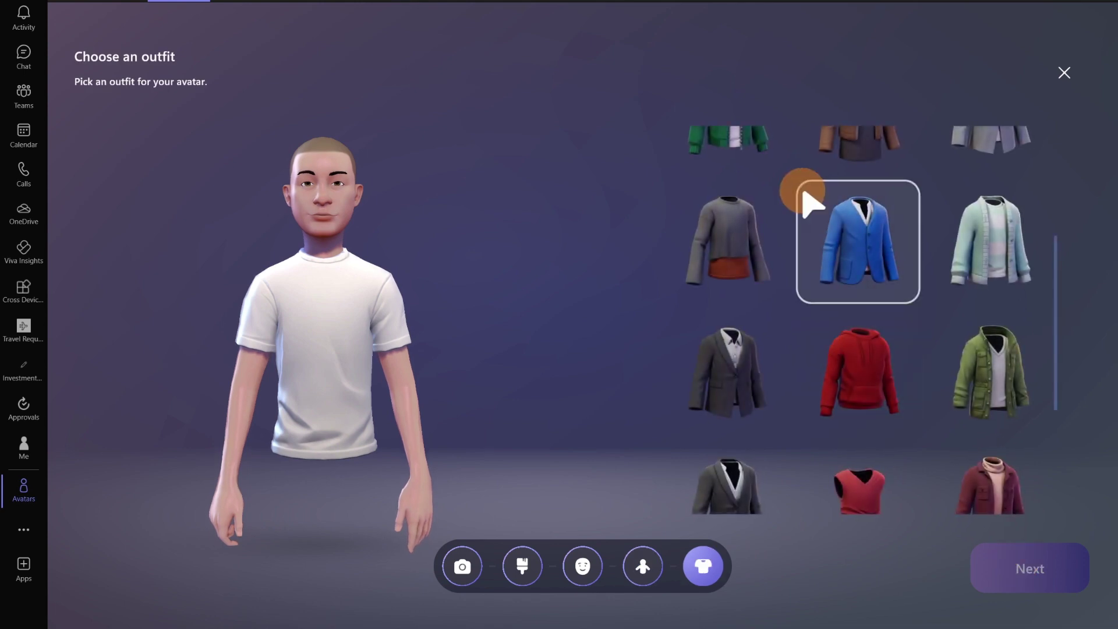
{"action": "left_click_drag", "start_coordinate": [1066, 295], "coordinate": [1031, 494]}
{"action": "left_click", "coordinate": [1008, 471]}
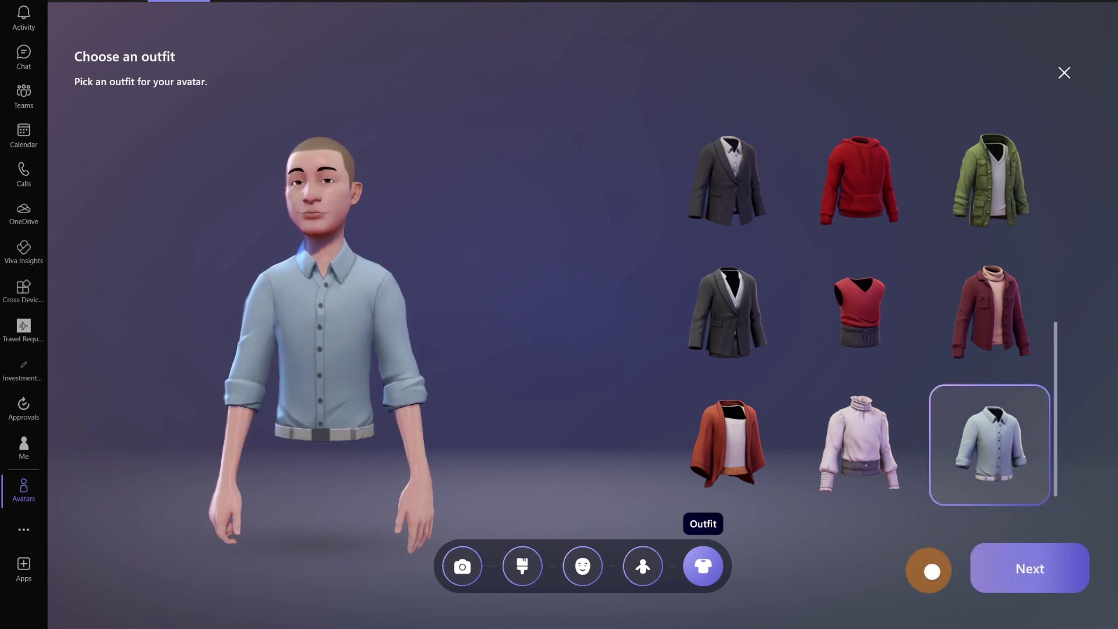
{"action": "left_click", "coordinate": [1025, 569]}
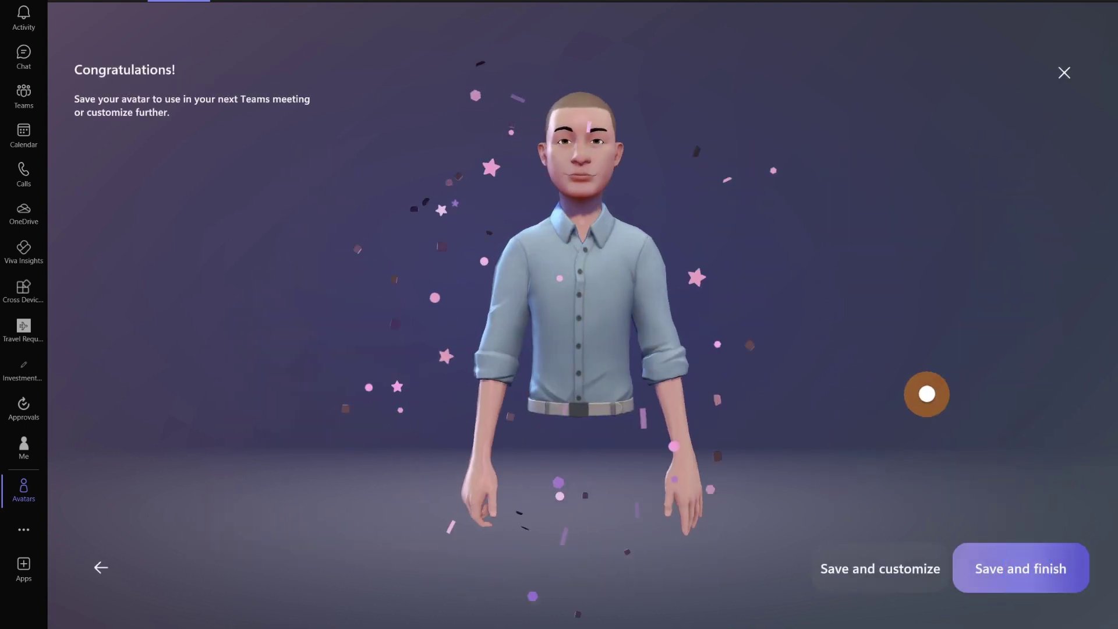
Save the light-blue-shirt avatar as the third avatar and reopen it in the customization editor.
{"action": "left_click", "coordinate": [1014, 562]}
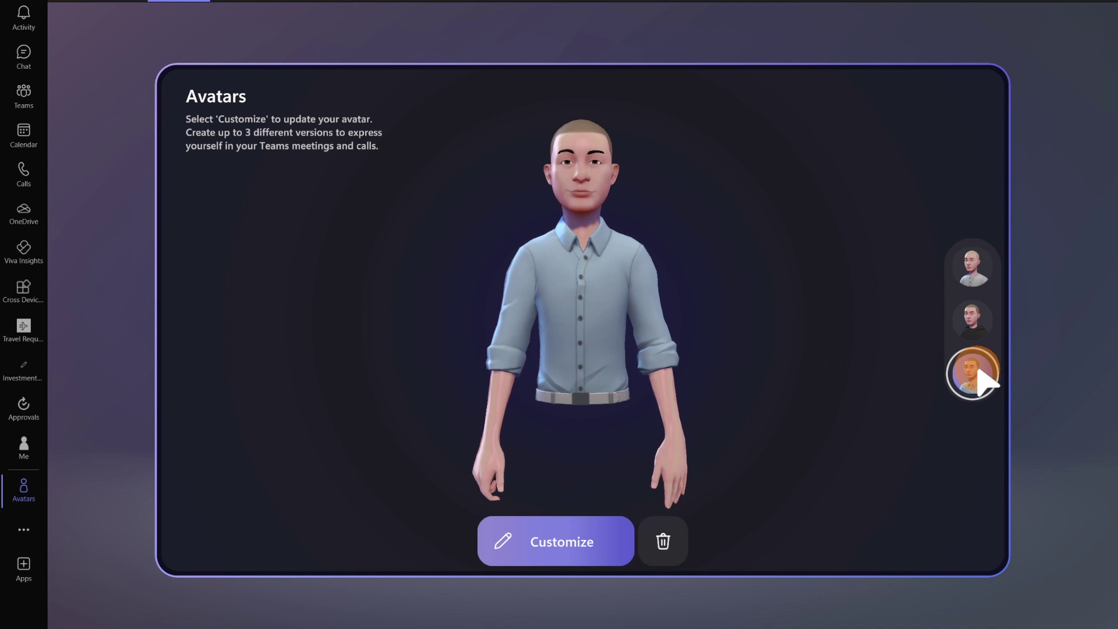
{"action": "left_click", "coordinate": [599, 558]}
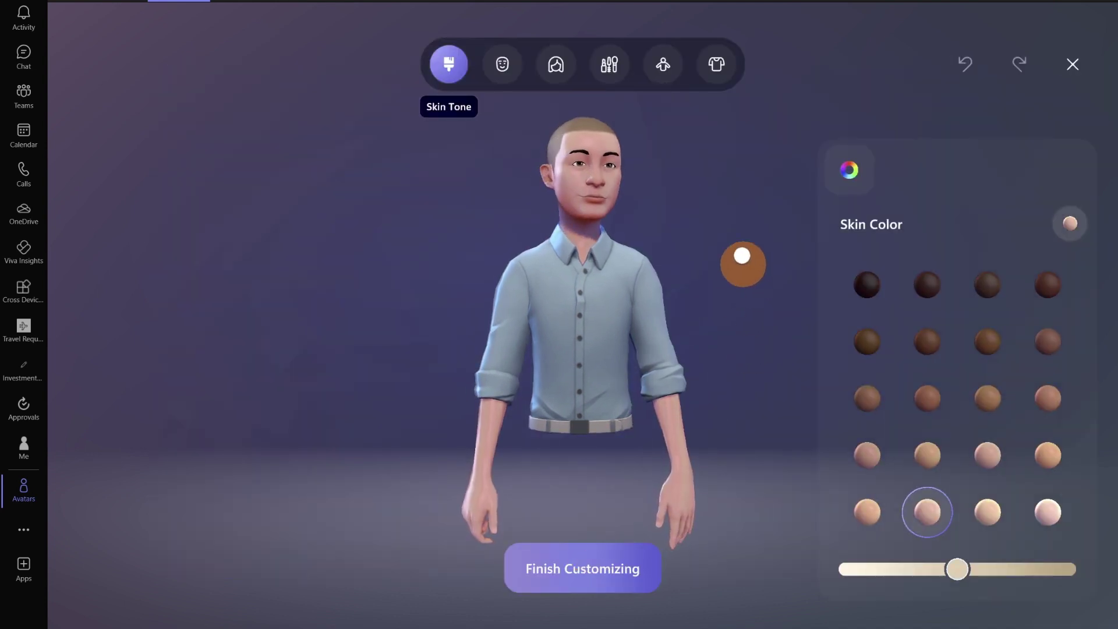
Put the black Suit and Tie outer layer from Wardrobe over the shirt and finish customizing.
{"action": "left_click", "coordinate": [717, 64]}
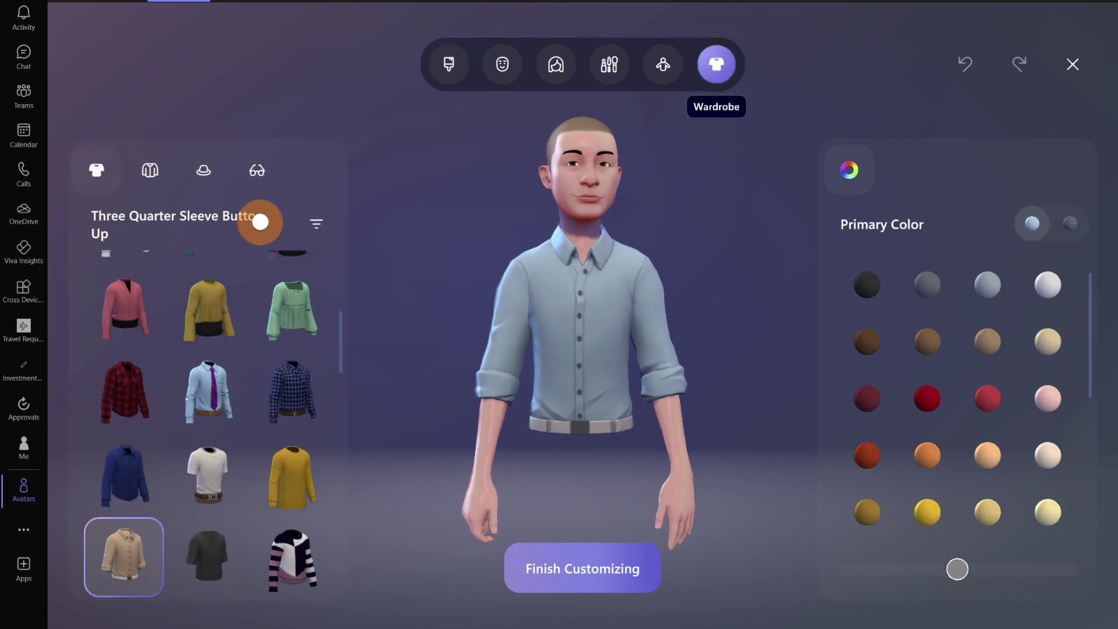
{"action": "left_click", "coordinate": [153, 166]}
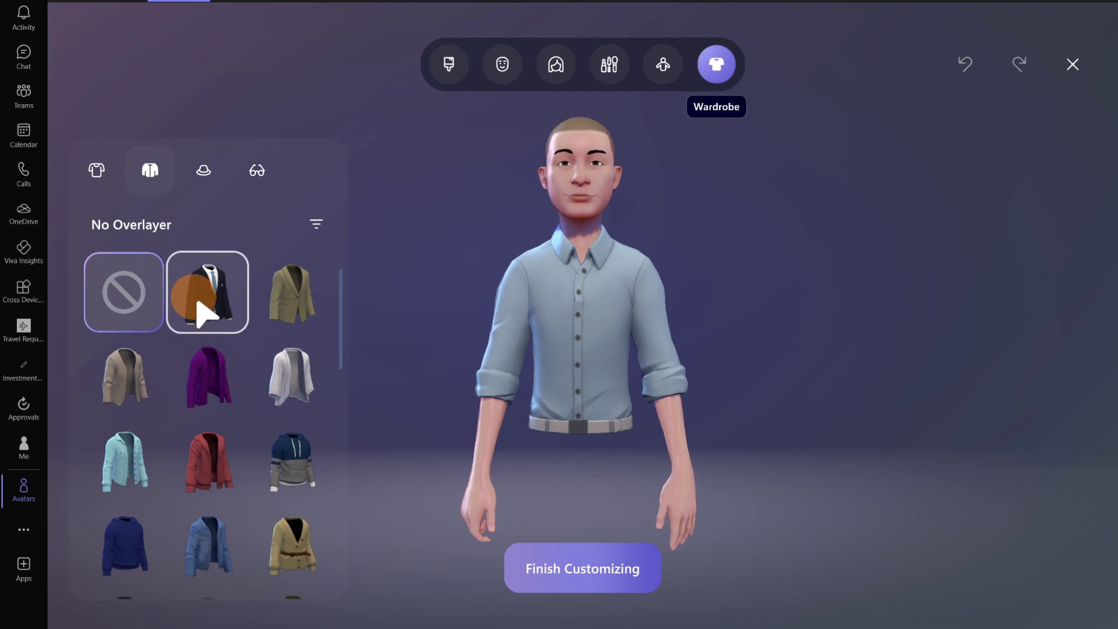
{"action": "left_click", "coordinate": [97, 170]}
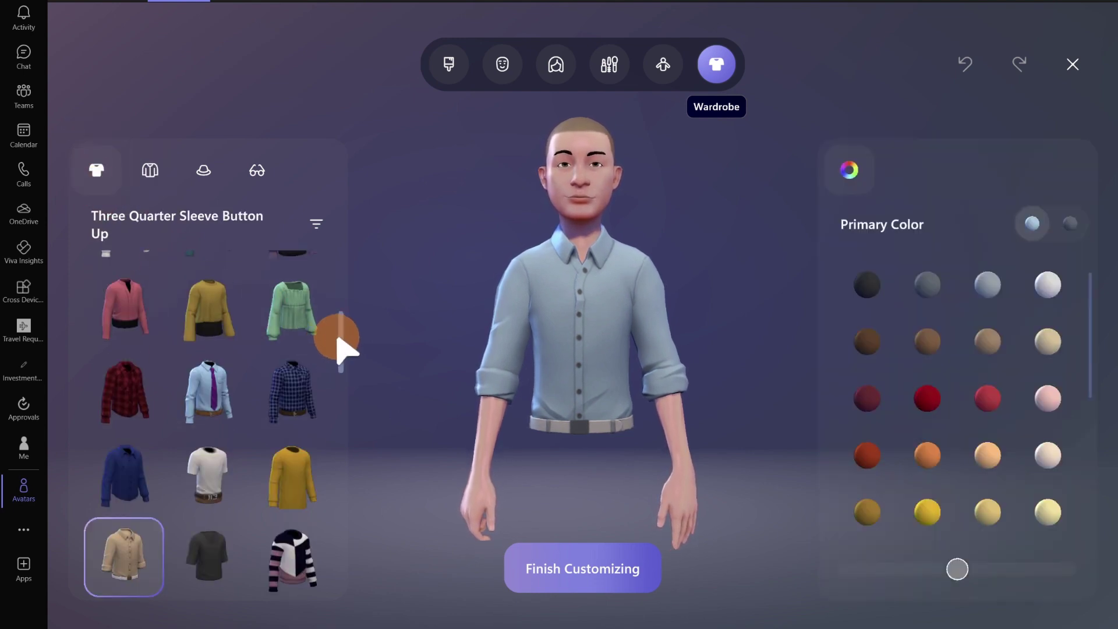
{"action": "mouse_move", "coordinate": [338, 340]}
{"action": "left_mouse_down"}
{"action": "mouse_move", "coordinate": [340, 377]}
{"action": "mouse_move", "coordinate": [295, 256]}
{"action": "left_mouse_up"}
{"action": "left_click", "coordinate": [149, 172]}
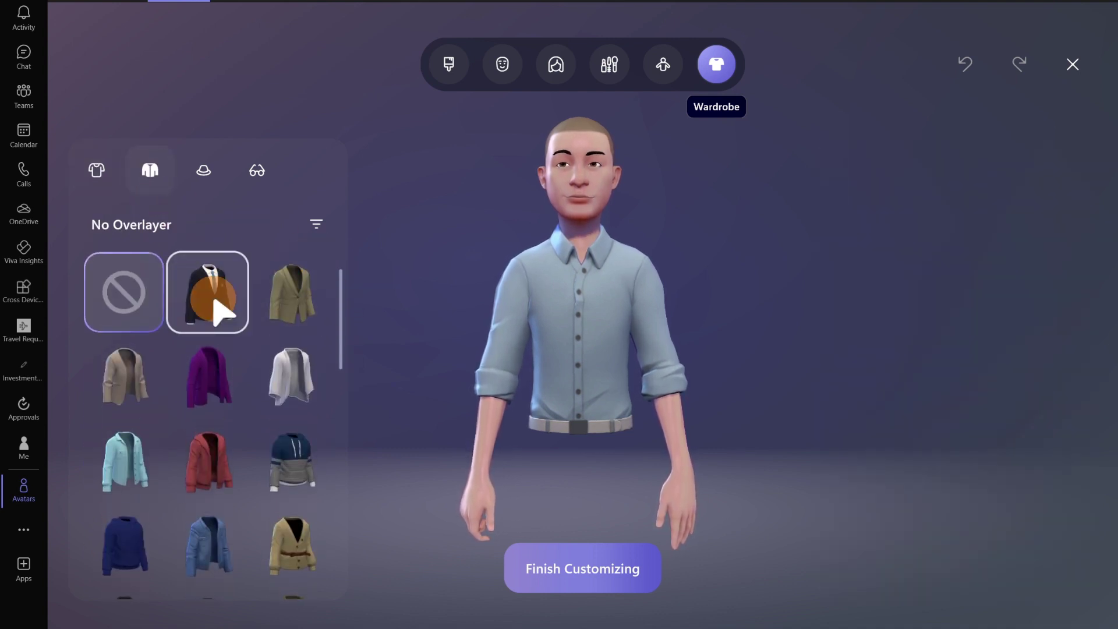
{"action": "left_click", "coordinate": [214, 301]}
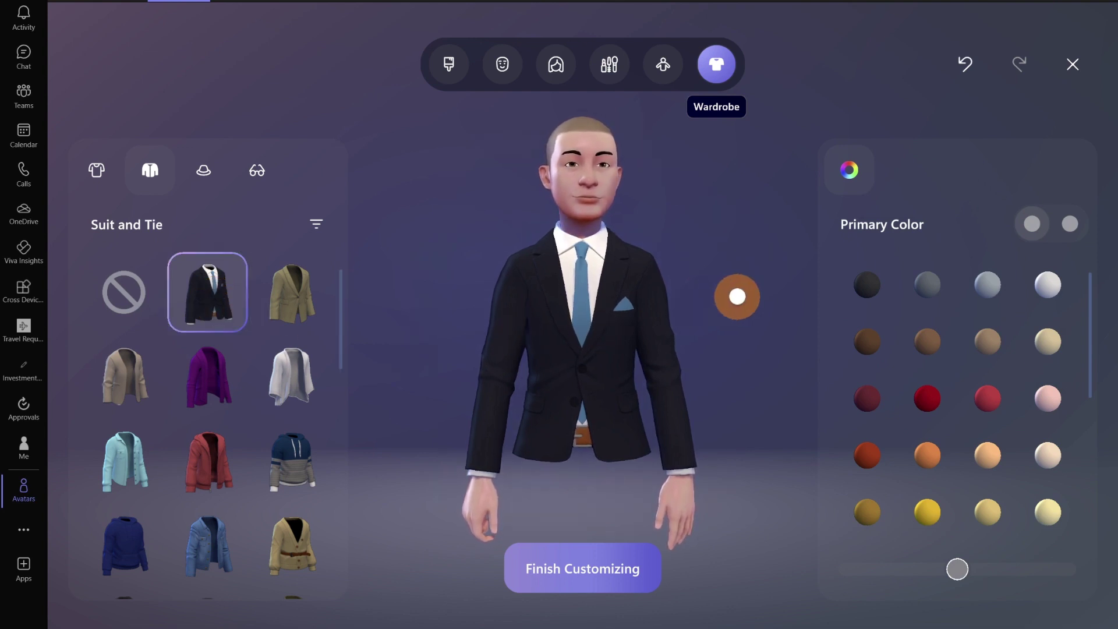
{"action": "left_click", "coordinate": [619, 571]}
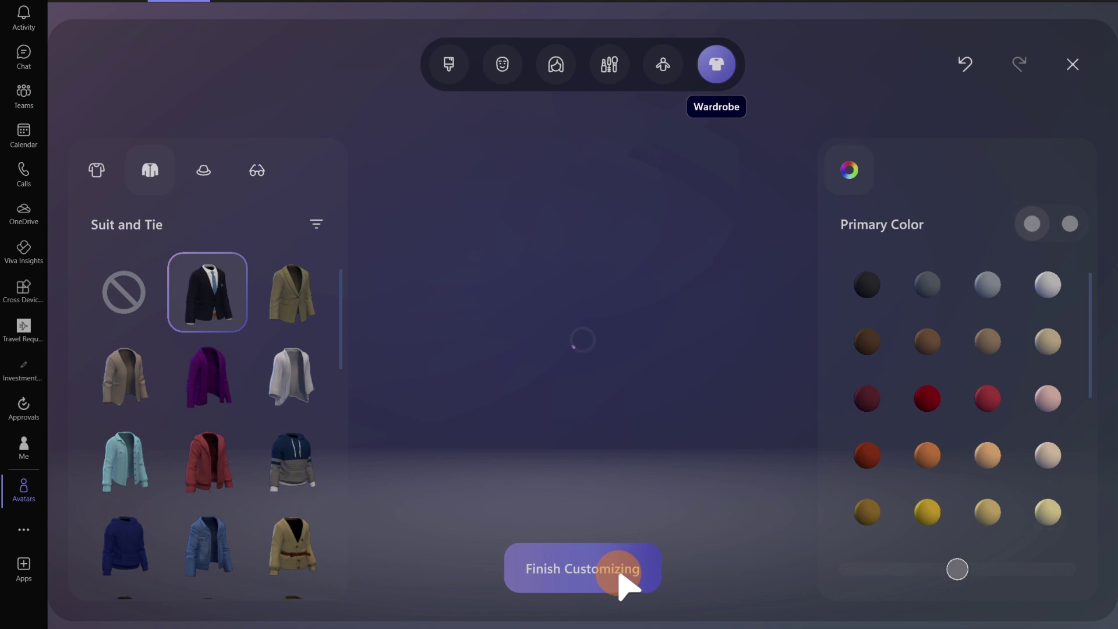